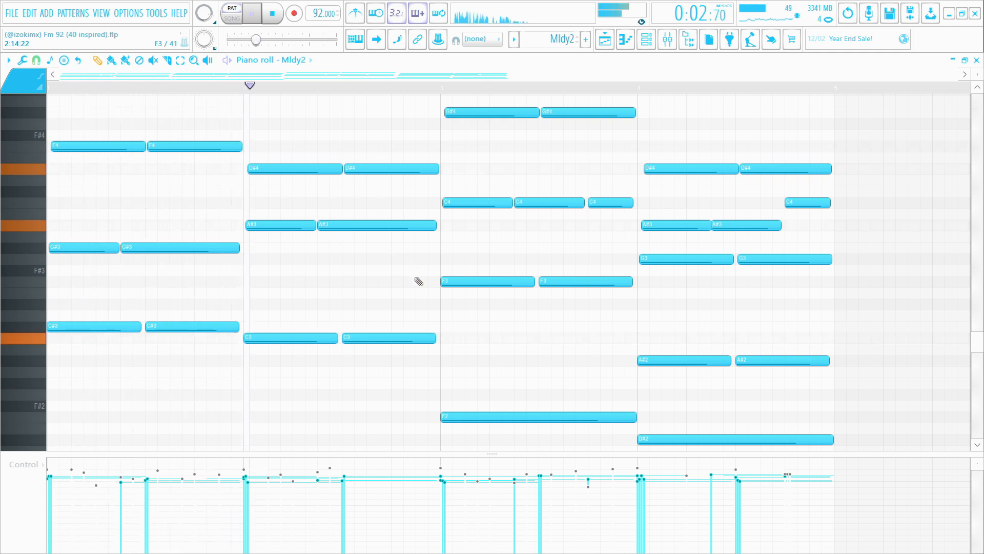
- Stop the pattern playback and inspect the 40s Very Own - Keys instrument in the Mldy channel's Kontakt Player
scroll(433, 282, "up", 1)
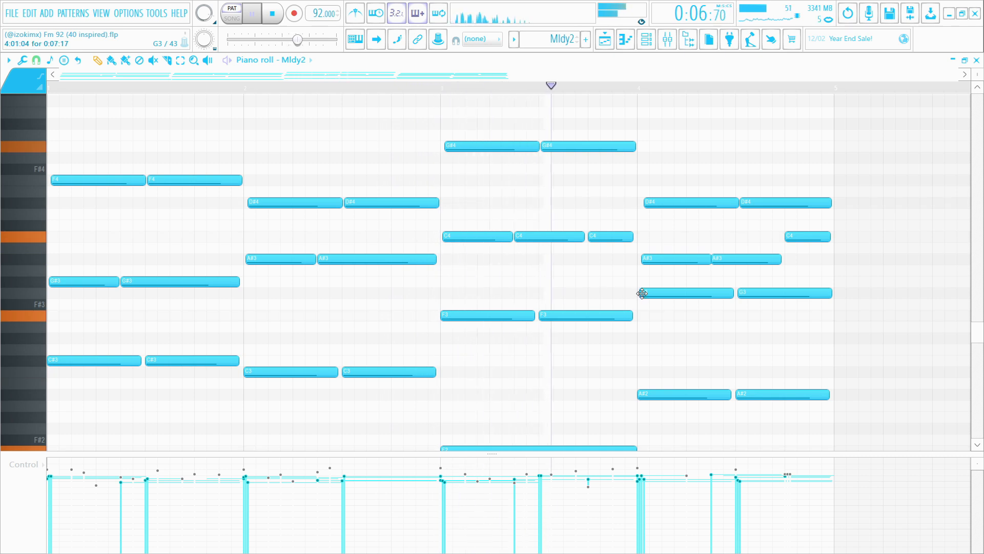
key("space")
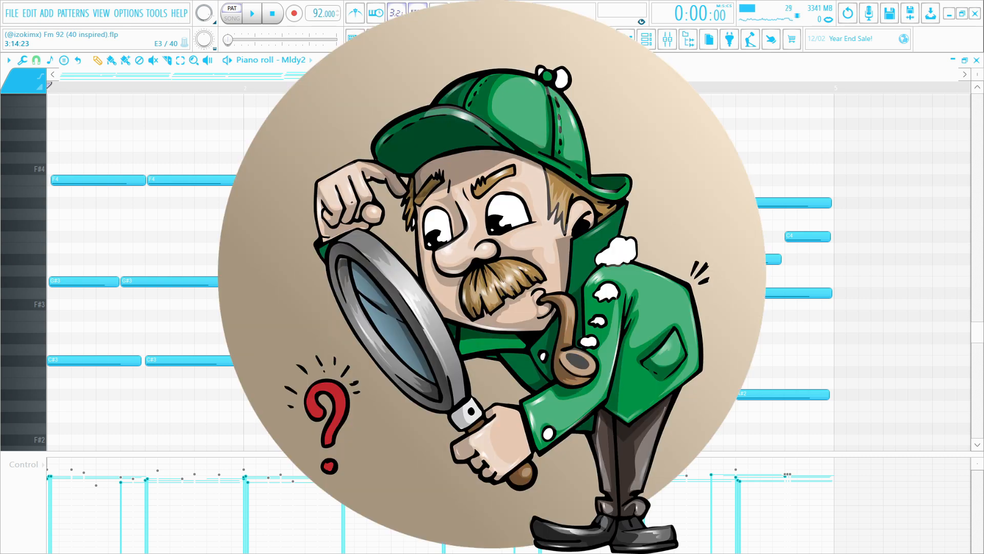
key("F6")
left_click(231, 153)
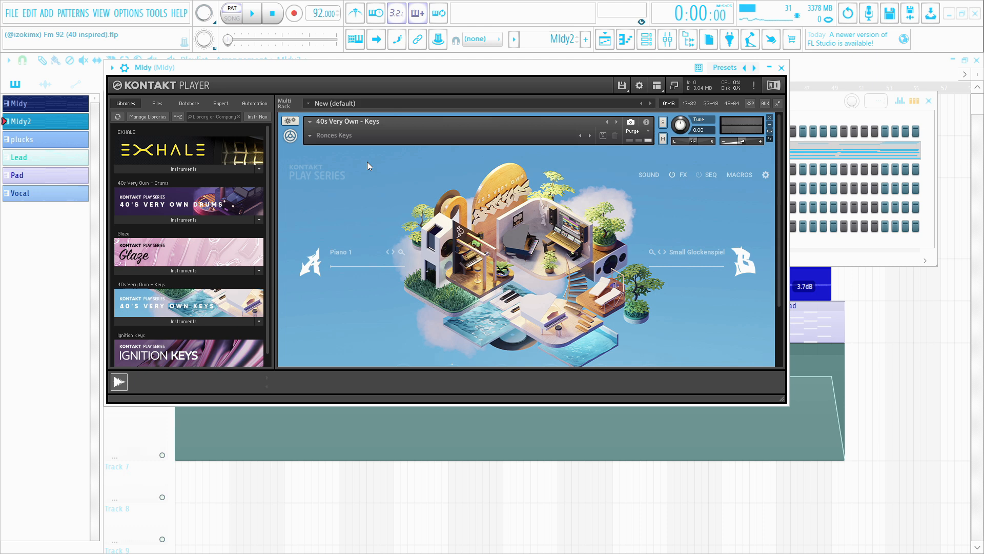
left_click(781, 68)
- Examine the chord and bass notes of the Mldy2 pattern in the piano roll
left_click(647, 39)
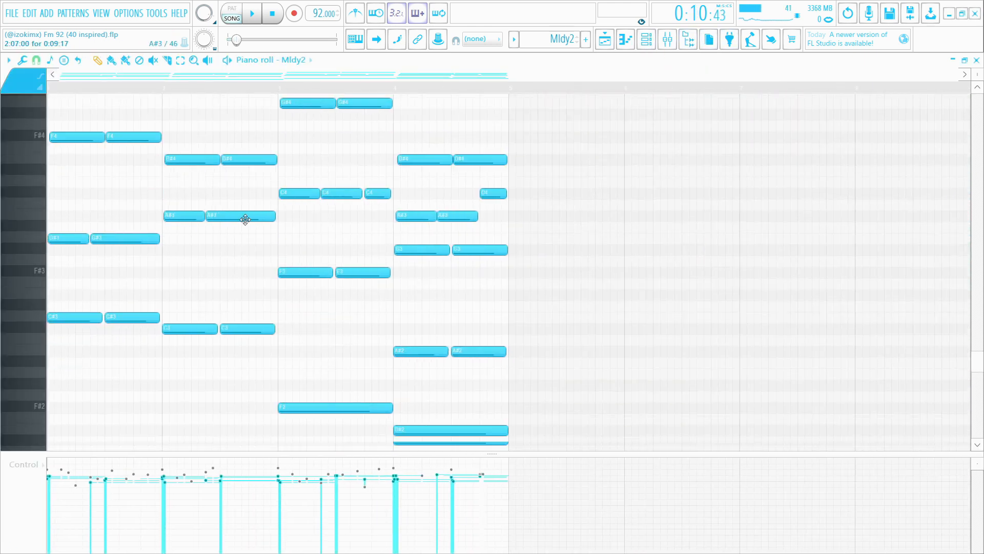
scroll(246, 219, "down", 3)
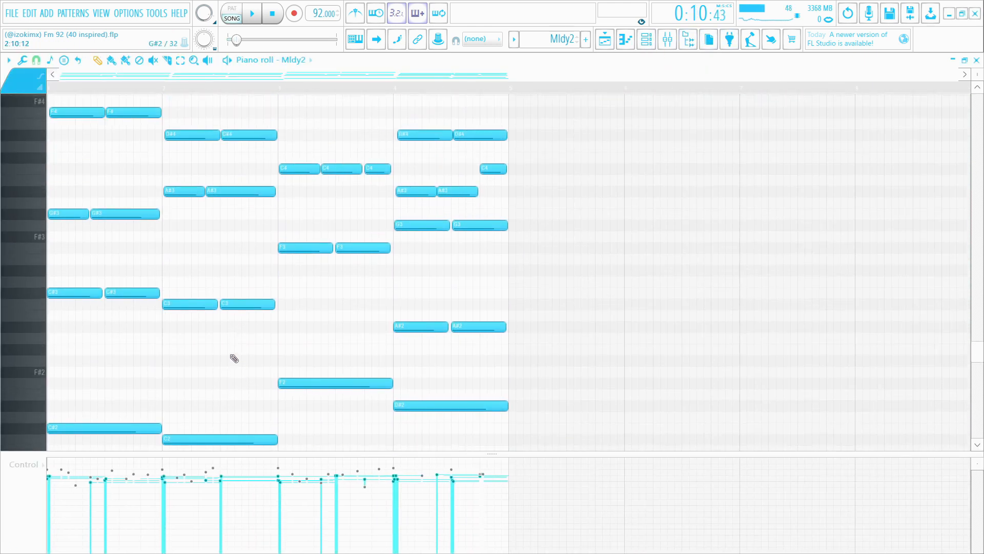
scroll(149, 226, "up", 2)
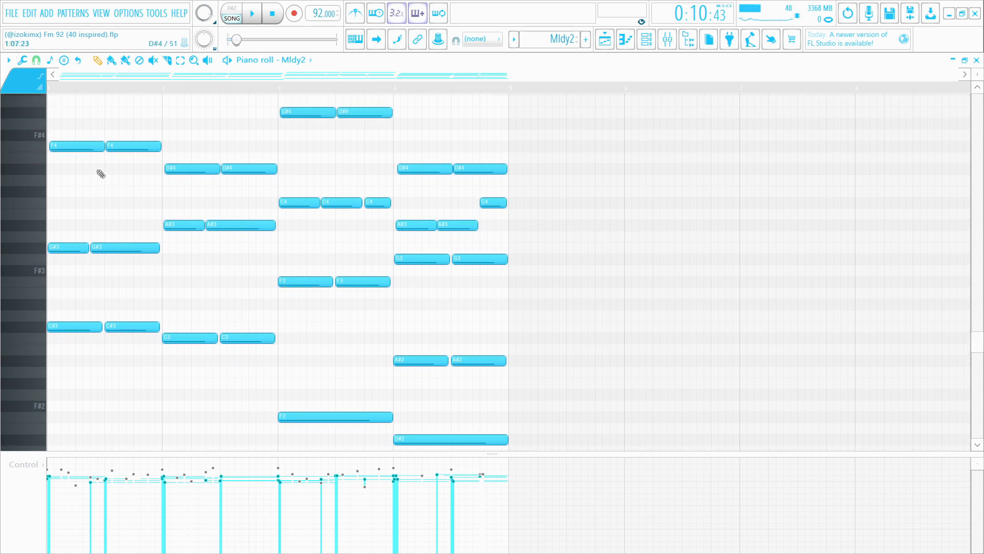
scroll(97, 171, "up", 1)
scroll(98, 216, "down", 2)
scroll(102, 261, "up", 1)
scroll(146, 222, "down", 2)
scroll(199, 237, "up", 3)
- Show the playlist and move the playhead to bar 9, at the start of the active toms clip
key("F5")
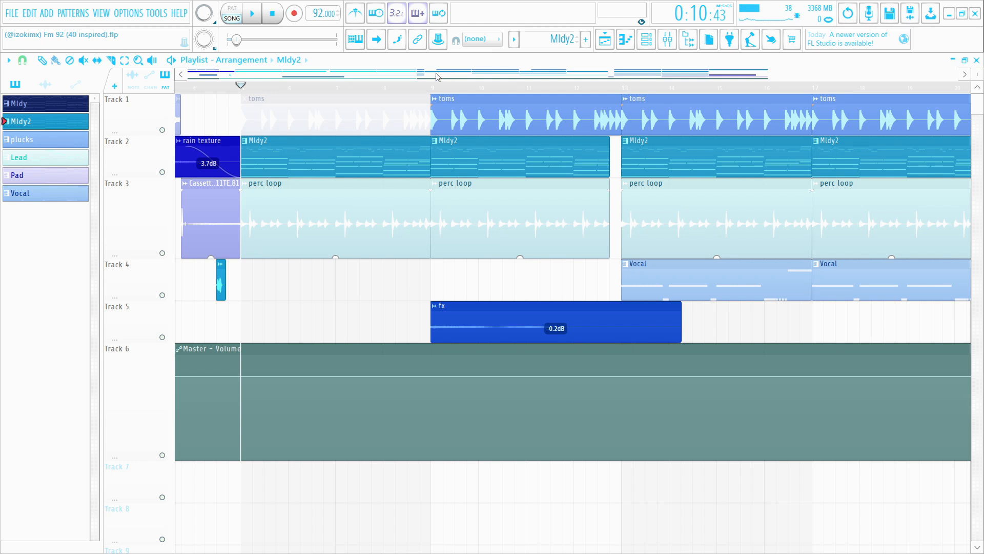
mouse_move(406, 77)
left_mouse_down()
mouse_move(389, 84)
mouse_move(409, 90)
left_mouse_up()
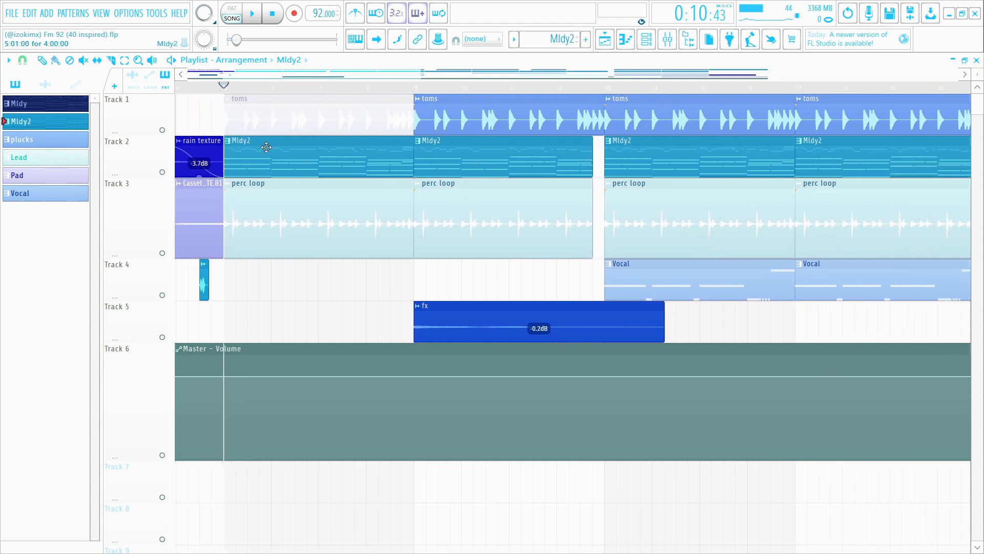
scroll(238, 94, "up", 1)
scroll(240, 93, "up", 1)
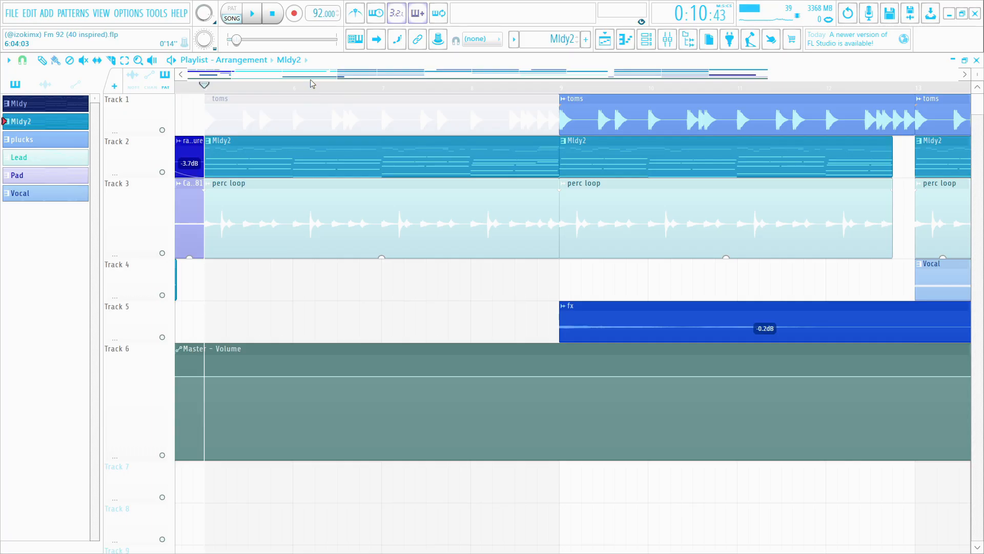
left_click_drag(307, 74, 330, 77)
left_click(394, 85)
- Mute tracks 2, 3 and 5 in the playlist to isolate the toms on track 1
left_click(162, 172)
left_click(163, 253)
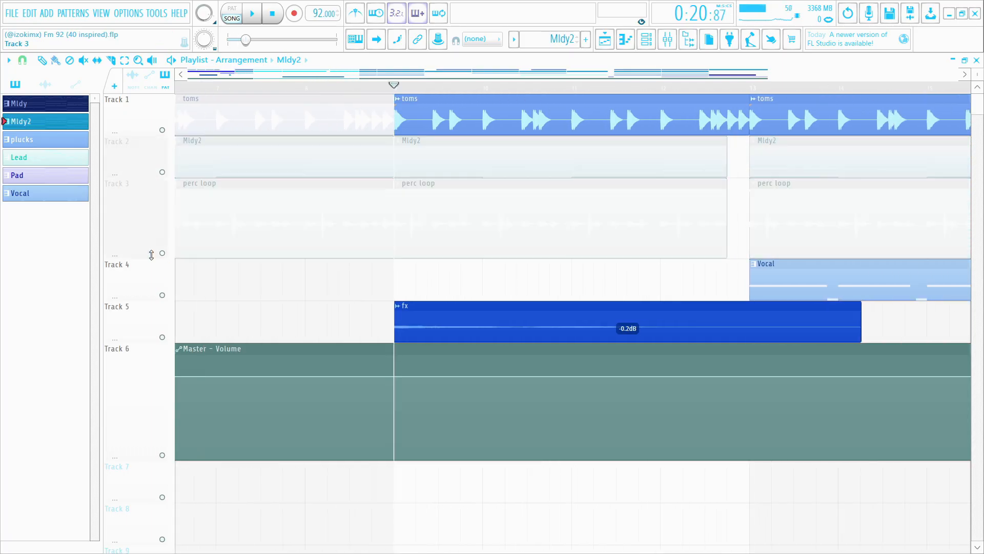
left_click(162, 337)
scroll(462, 88, "up", 2)
scroll(328, 89, "down", 2)
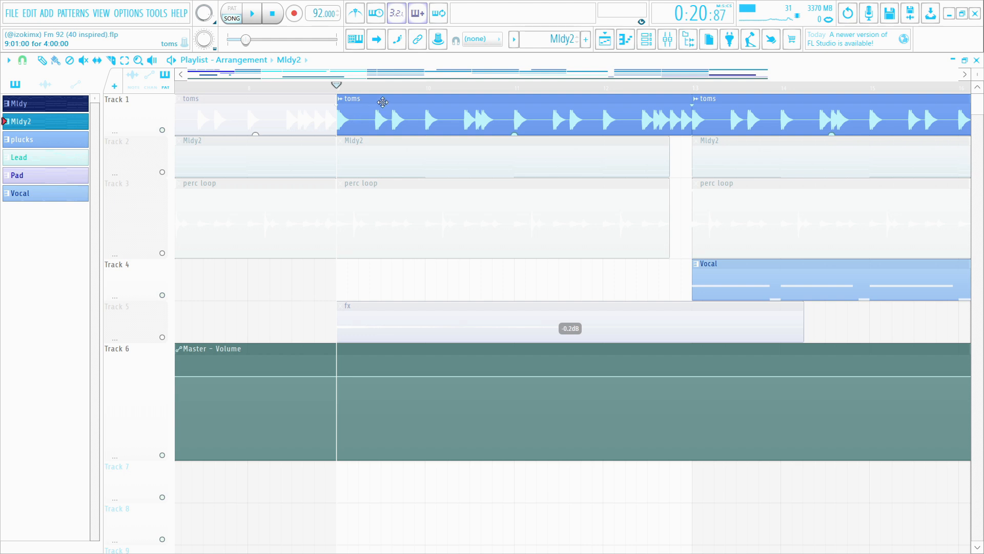
scroll(501, 87, "up", 2)
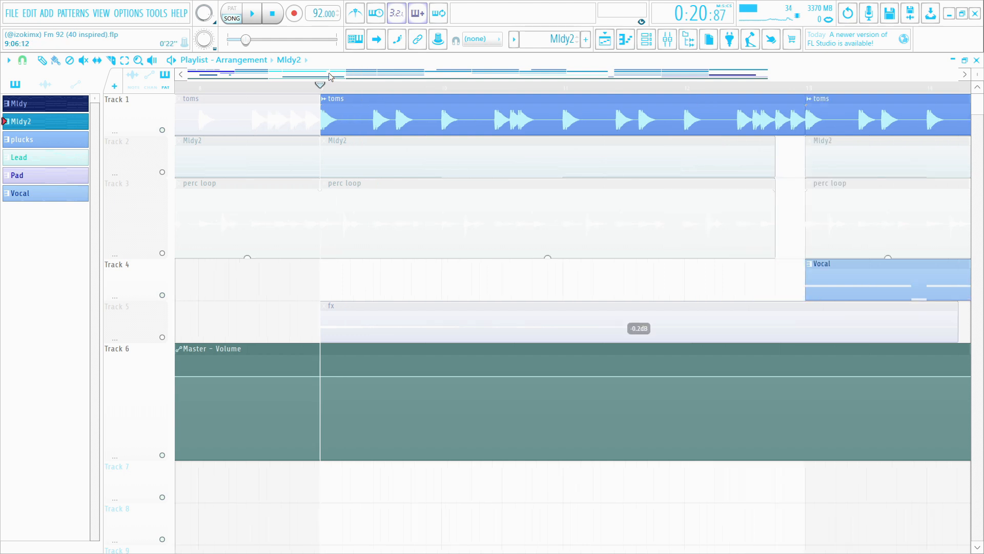
- Load 40s Very Own - Drums with the Queen Alley Kit (75 bpm) in the Mldy channel's Kontakt Player, and return to the playlist
left_click(646, 39)
left_click(214, 132)
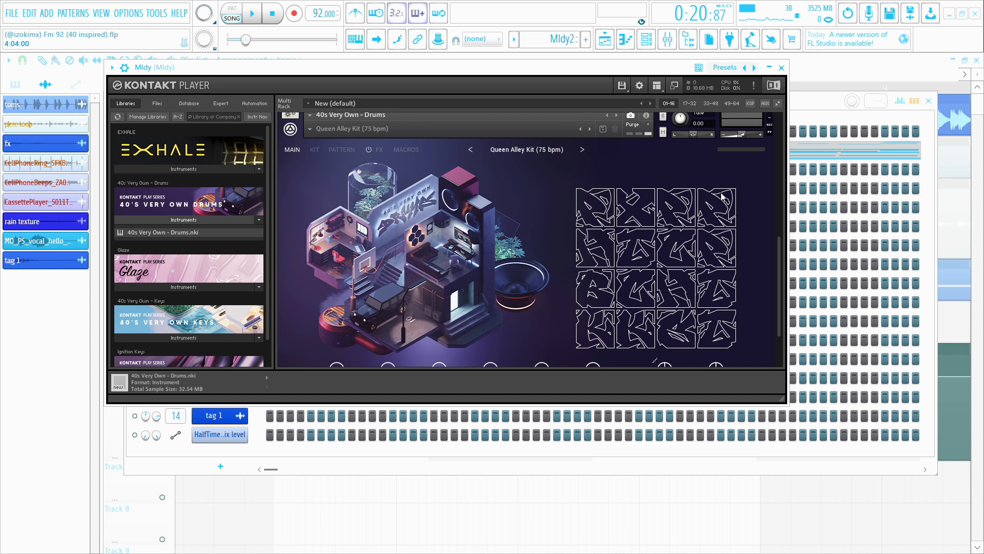
key("F5")
- Play the toms on track 1 together with the Mldy2 melody from bar 9, and stop playback
scroll(276, 90, "up", 5)
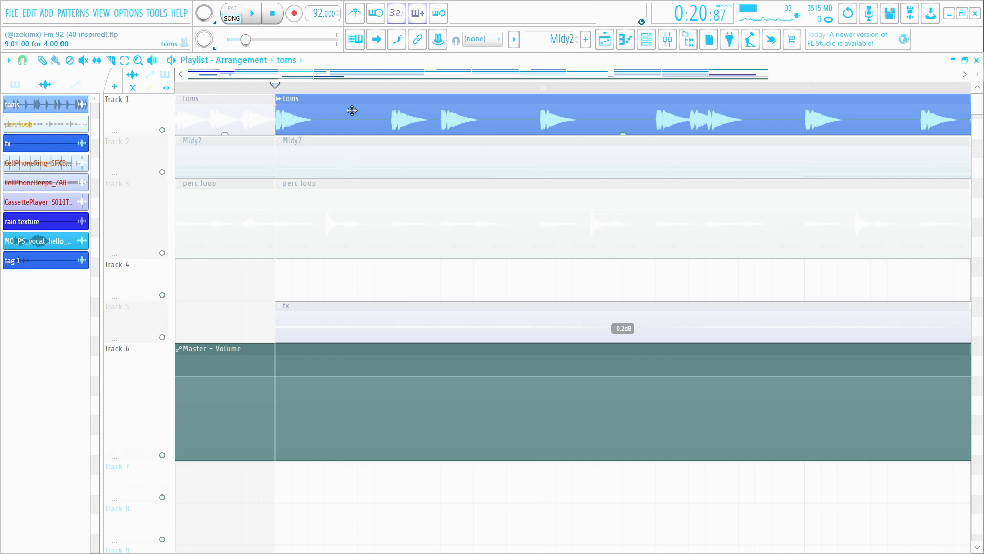
scroll(331, 85, "down", 4)
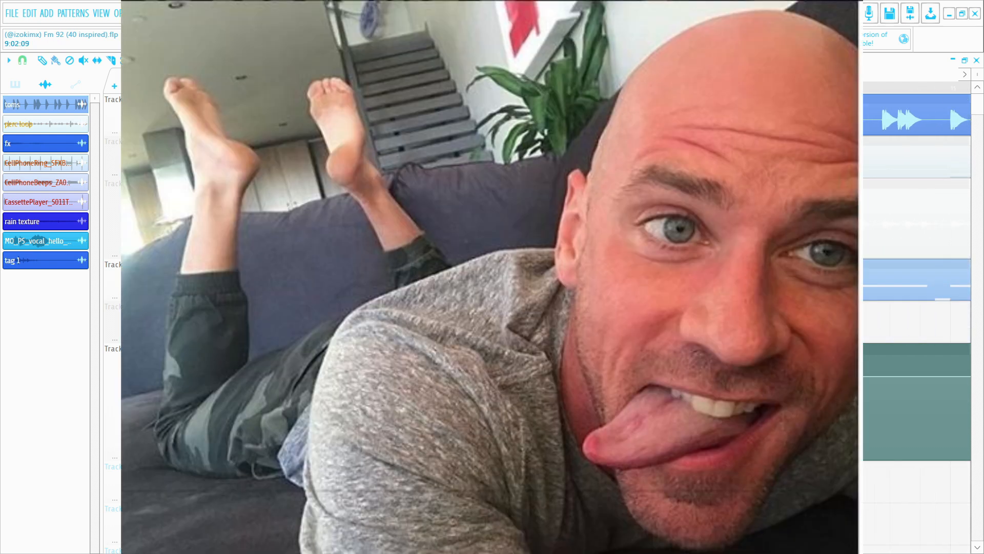
scroll(263, 93, "up", 2)
key("space")
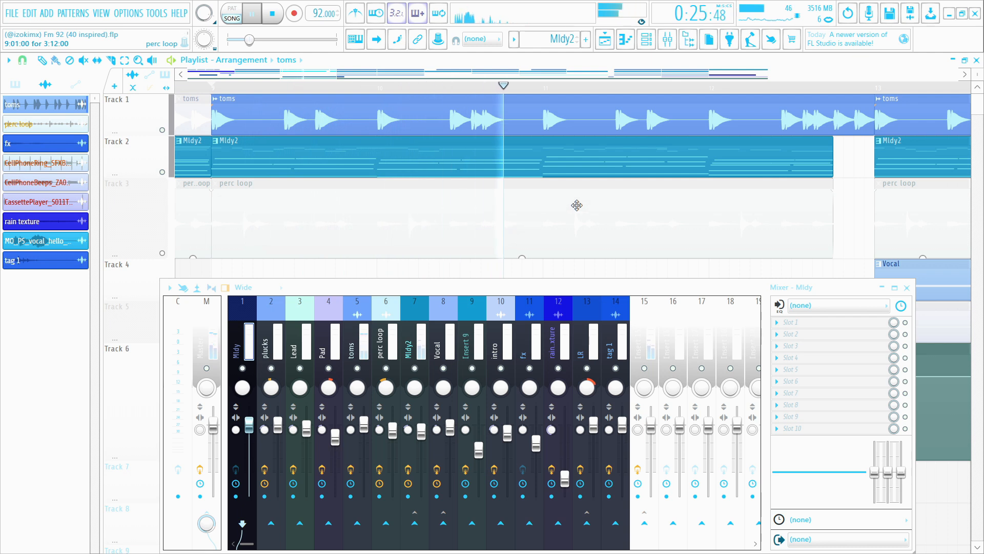
key("space")
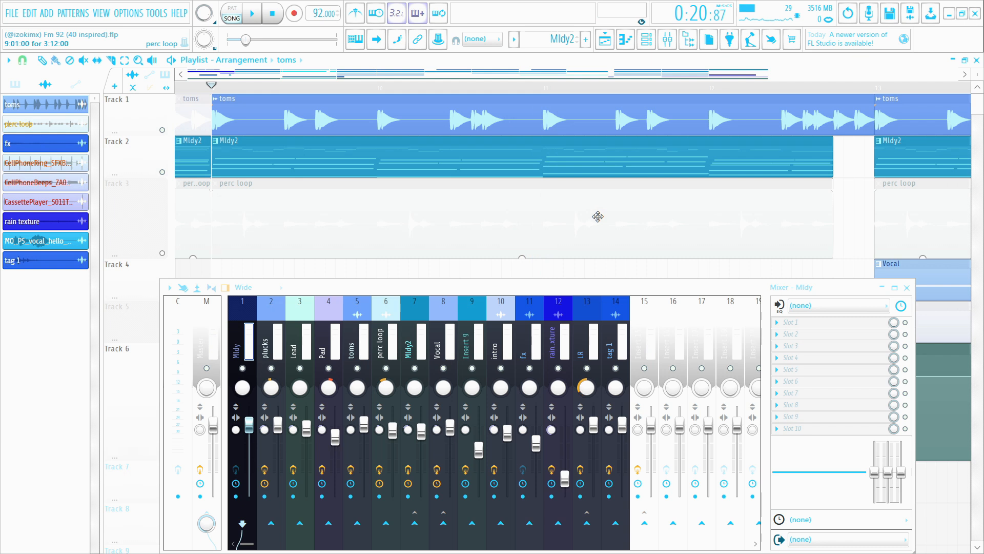
- Unmute the perc loop on track 3 and mute the toms on track 1
scroll(225, 197, "down", 3)
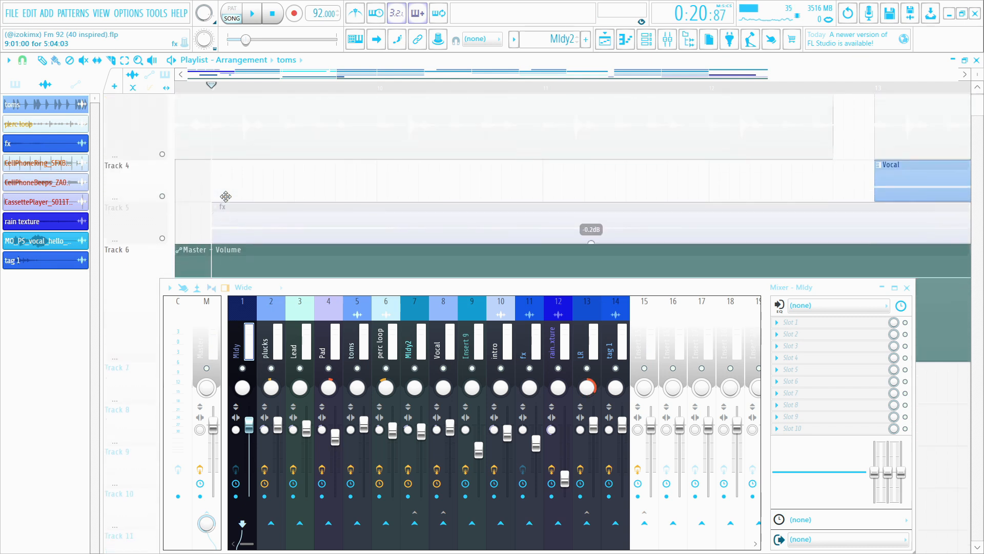
scroll(233, 183, "up", 3)
scroll(258, 133, "down", 3)
scroll(259, 133, "up", 3)
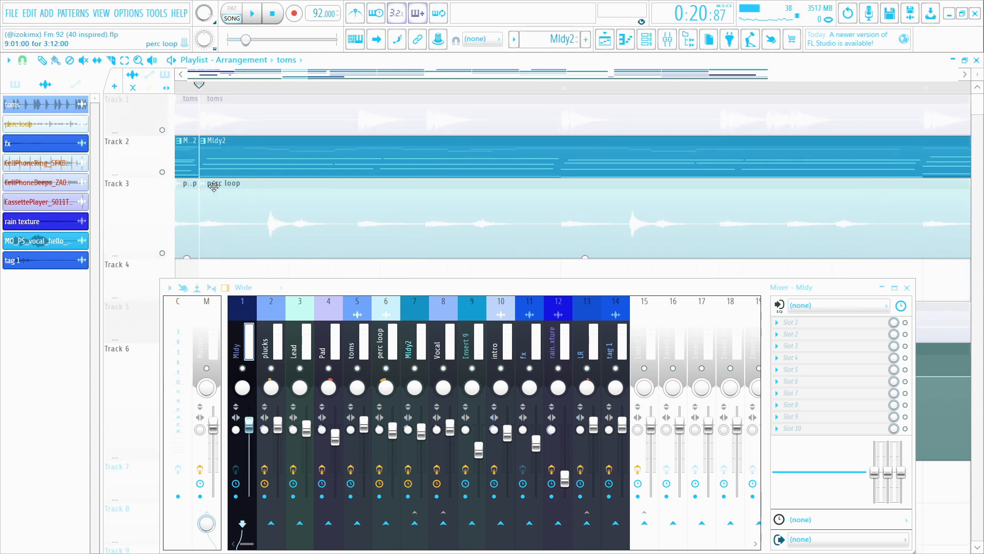
scroll(422, 174, "down", 2)
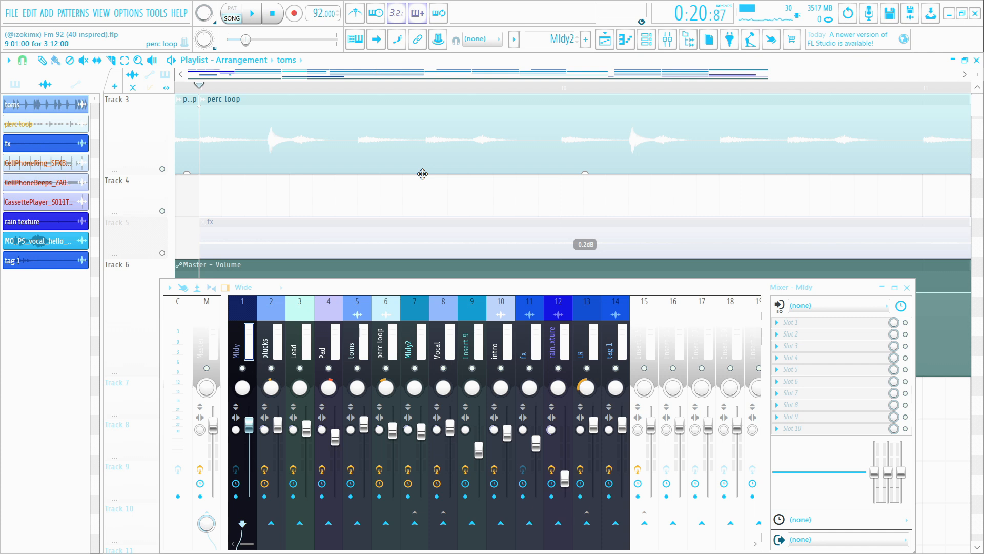
scroll(374, 238, "up", 1)
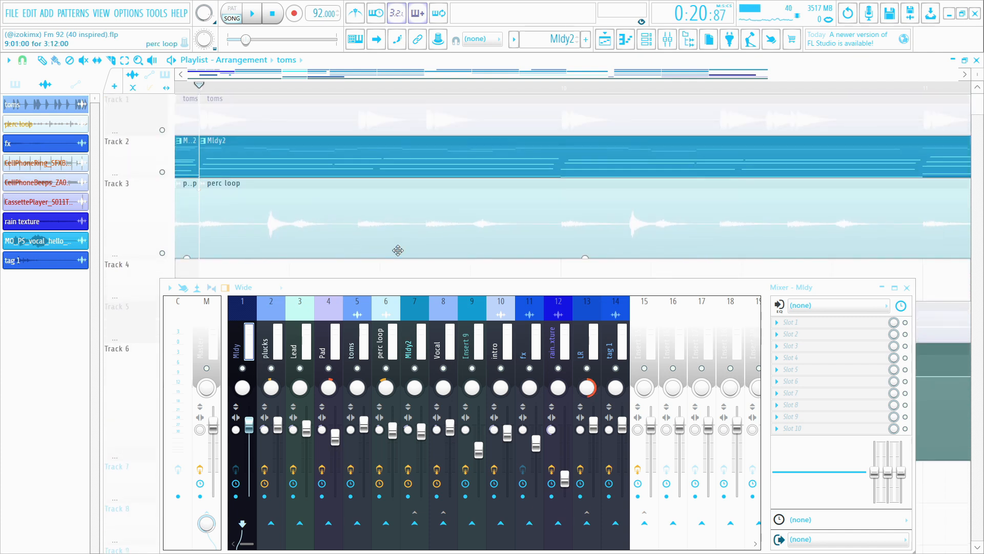
- Select the perc loop mixer track and mute the Mldy2 melody on playlist track 2
left_click(386, 336)
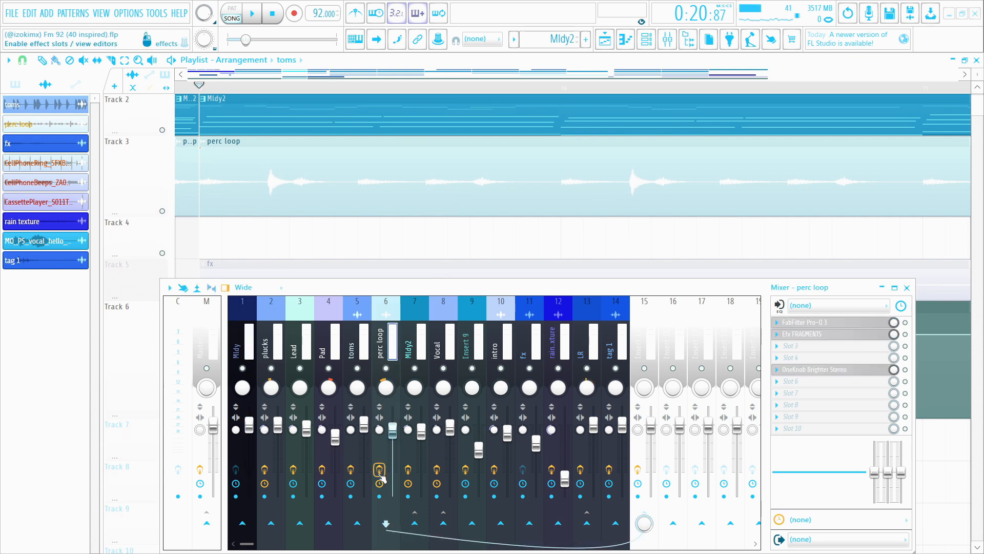
scroll(292, 215, "down", 1)
scroll(292, 209, "up", 1)
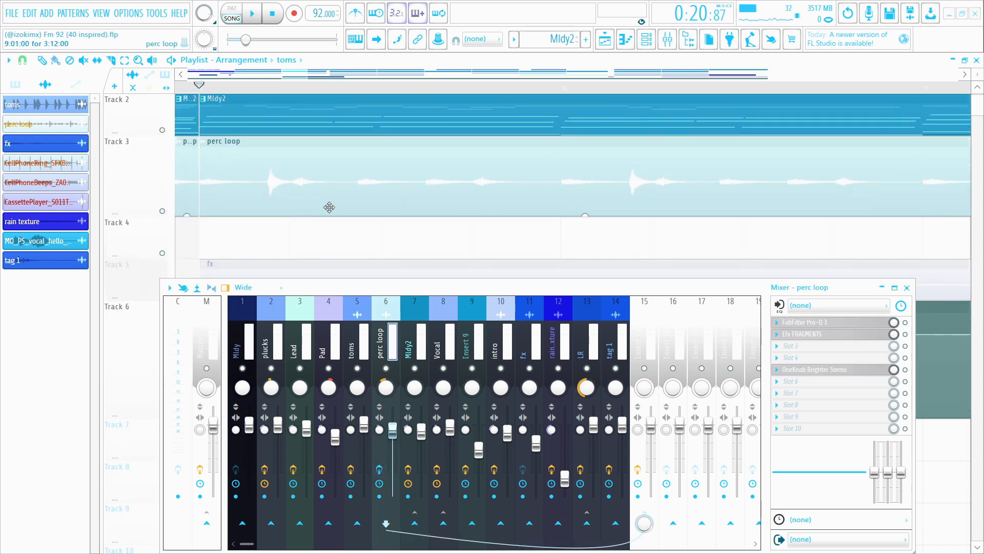
scroll(323, 92, "down", 2)
left_click_drag(290, 77, 285, 78)
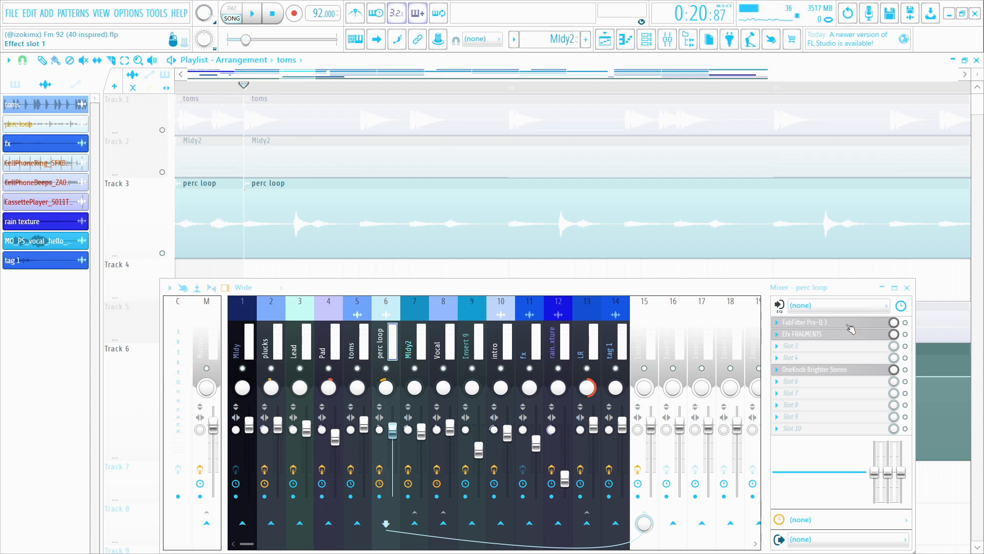
- Examine the FabFilter Pro-Q 3, Efx FRAGMENTS and OneKnob Brighter effects on the perc loop mixer track
left_click(847, 323)
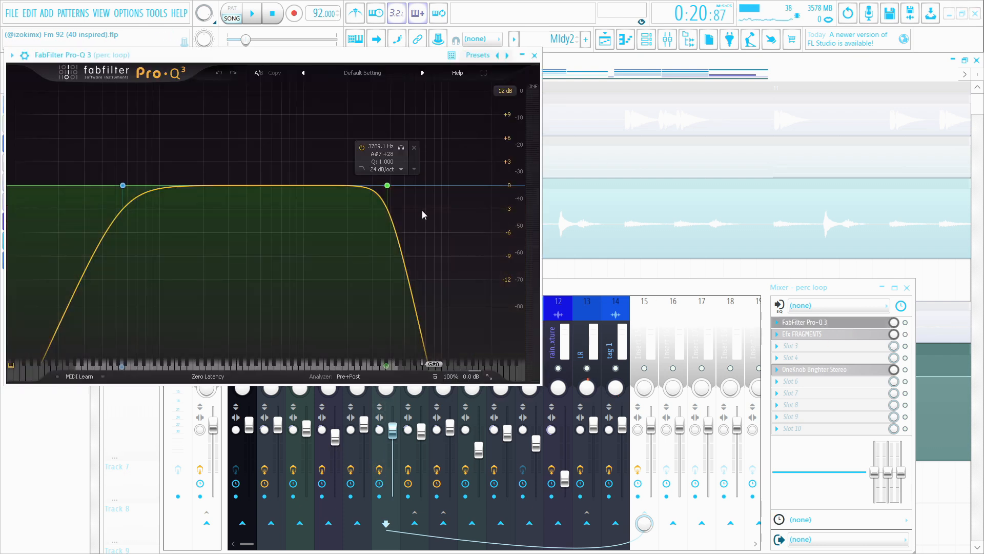
left_click(123, 185)
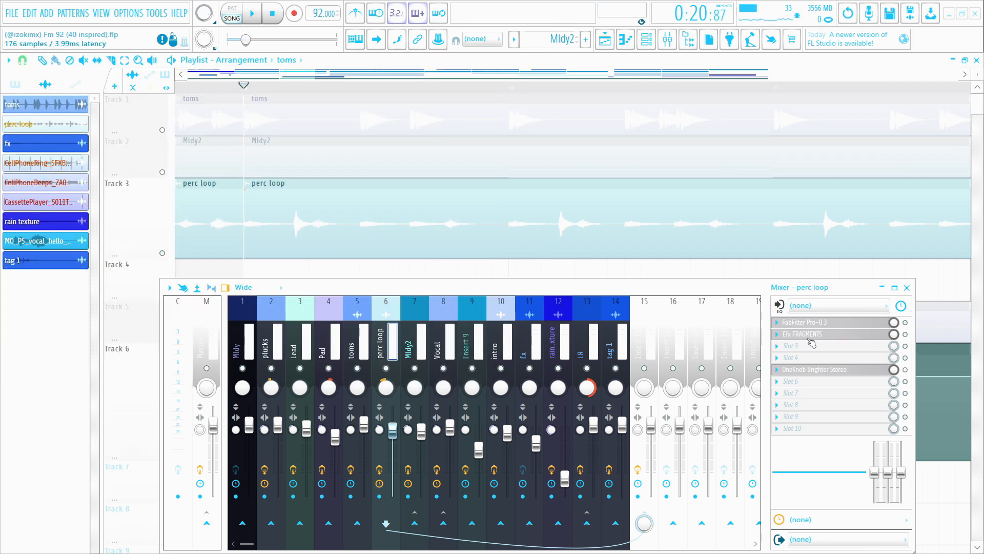
left_click(809, 334)
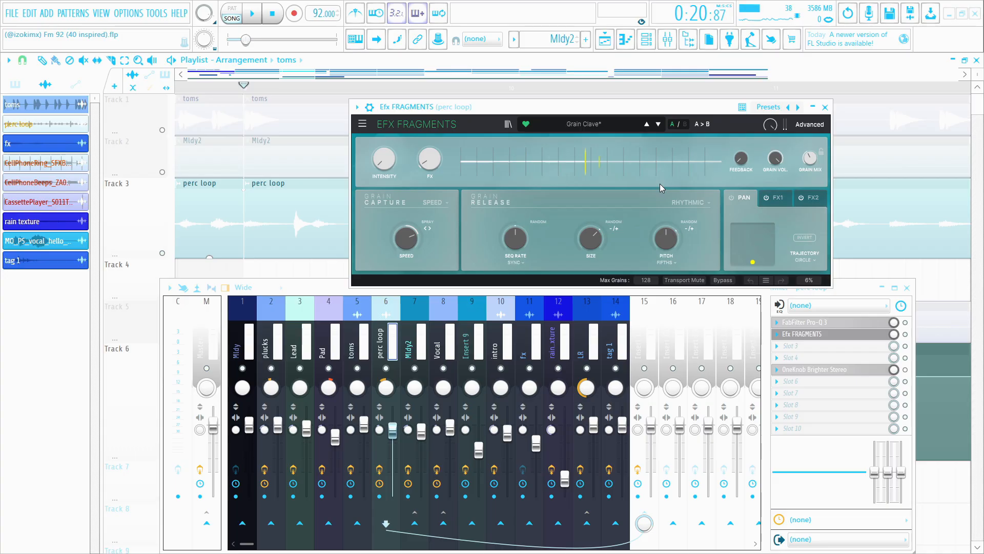
left_click(824, 107)
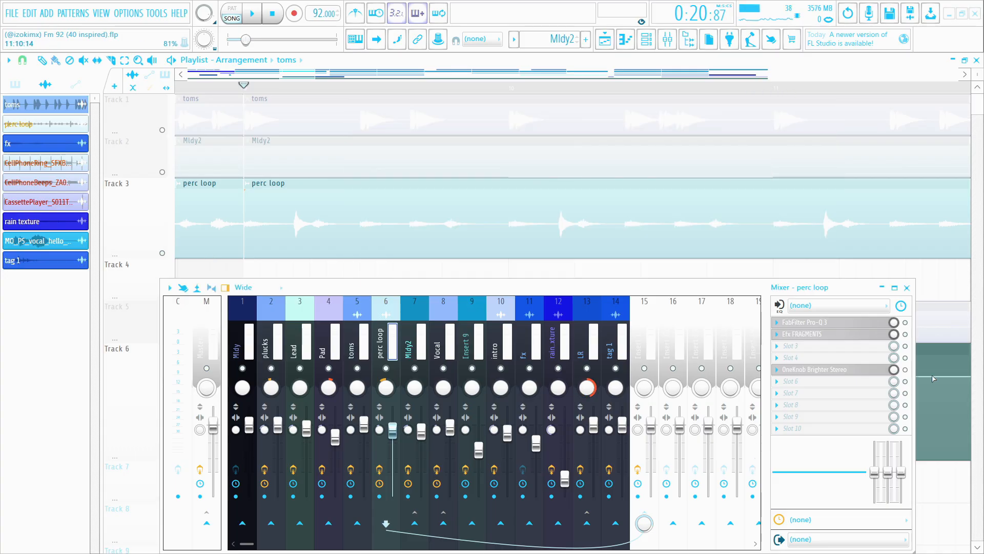
left_click(841, 366)
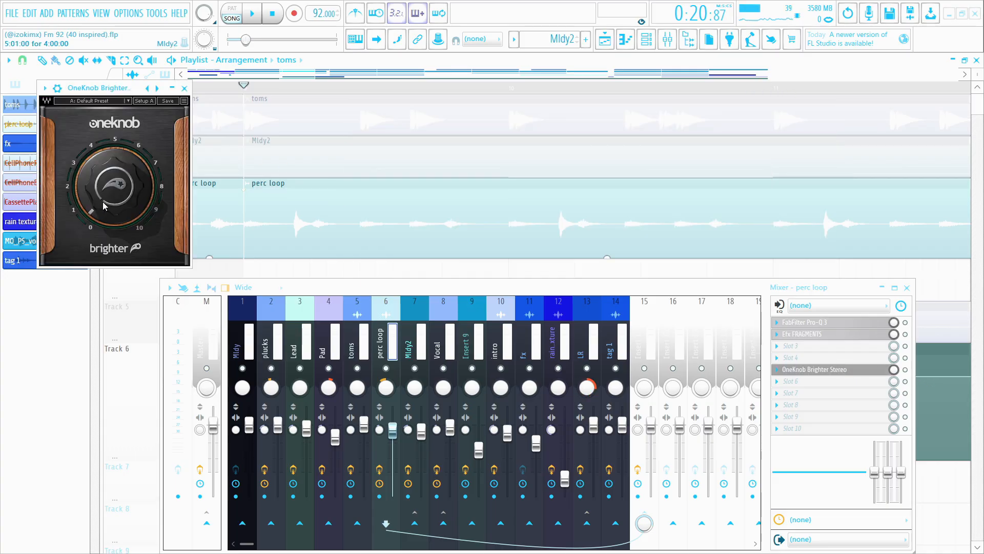
left_click_drag(114, 88, 157, 110)
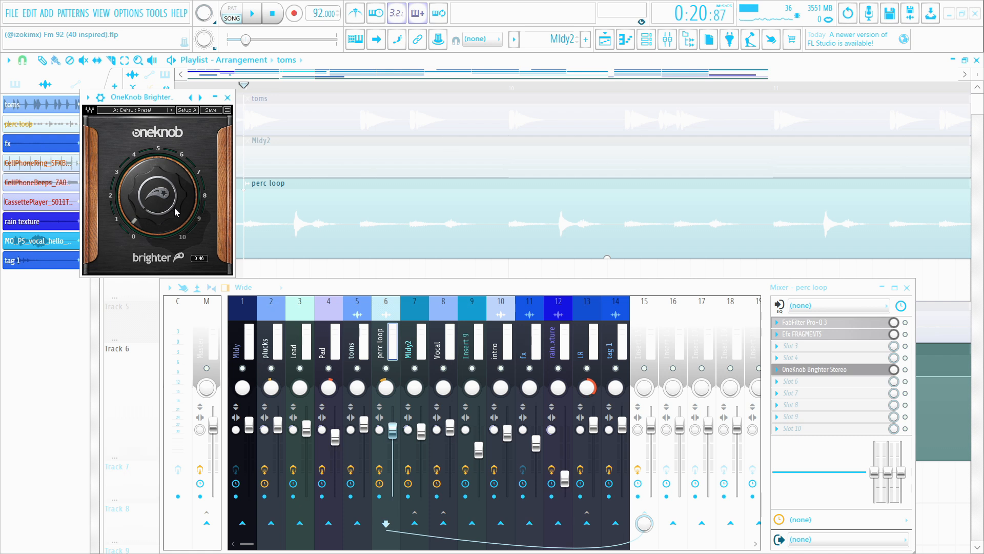
left_click(227, 98)
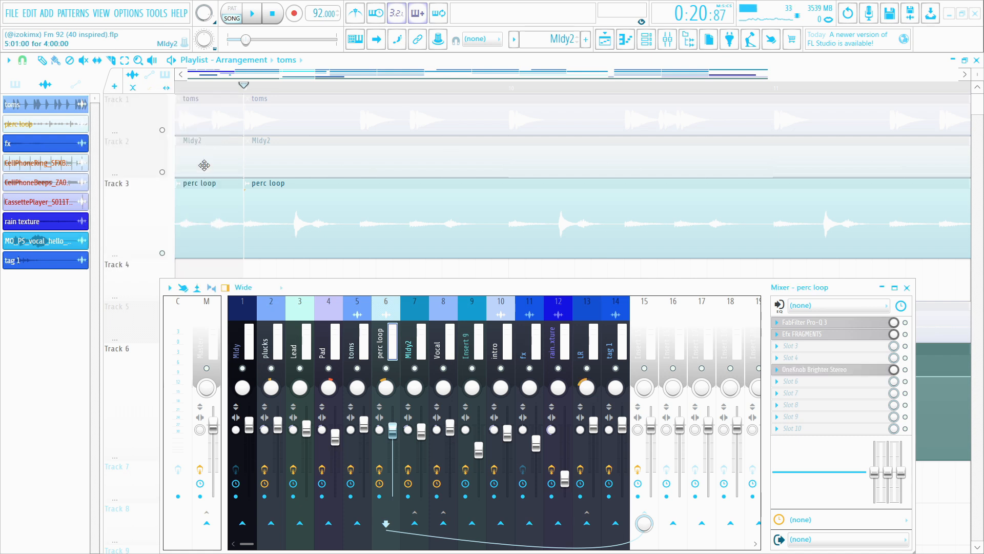
- Unmute tracks 1 and 2, play the arrangement from bar 9, and hide the mixer
left_click(163, 172)
left_click(162, 130)
key("space")
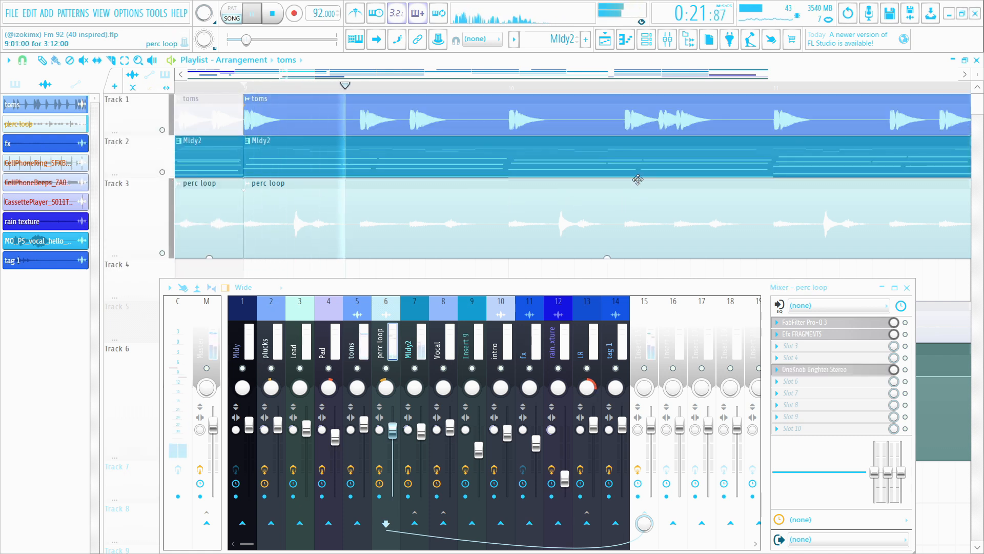
key("F9")
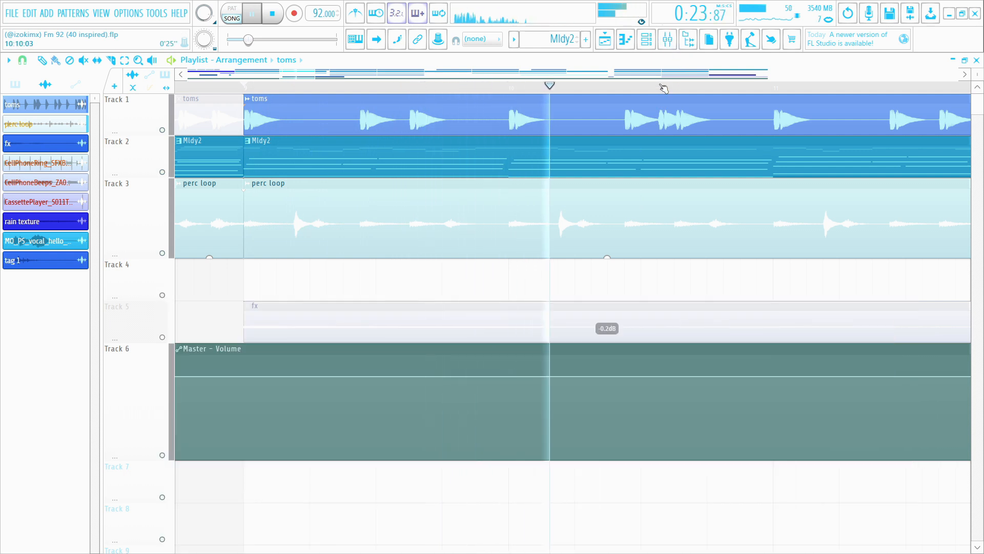
- Stop playback and unmute track 5, which holds the fx clip
scroll(663, 88, "down", 2)
scroll(664, 88, "down", 2)
scroll(663, 88, "up", 3)
key("space")
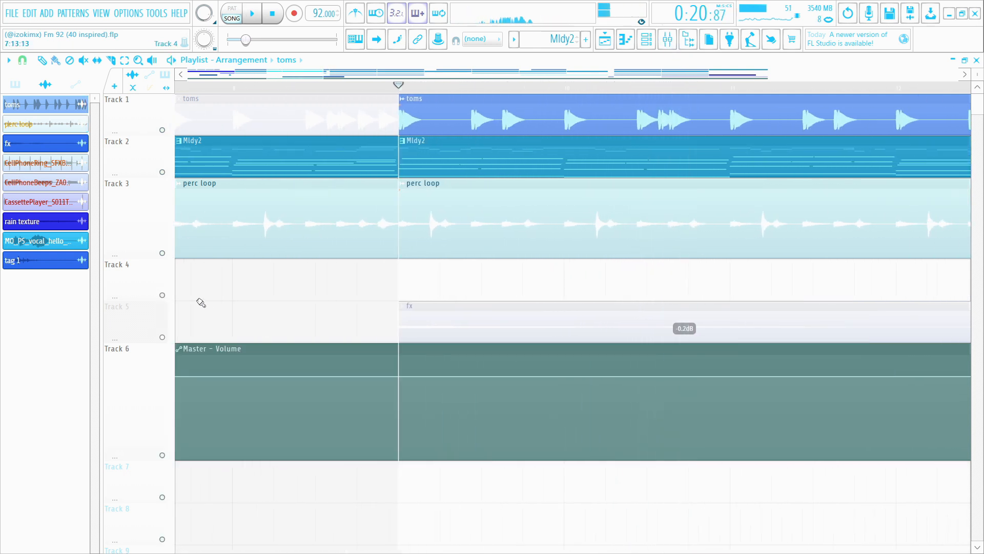
left_click(163, 337)
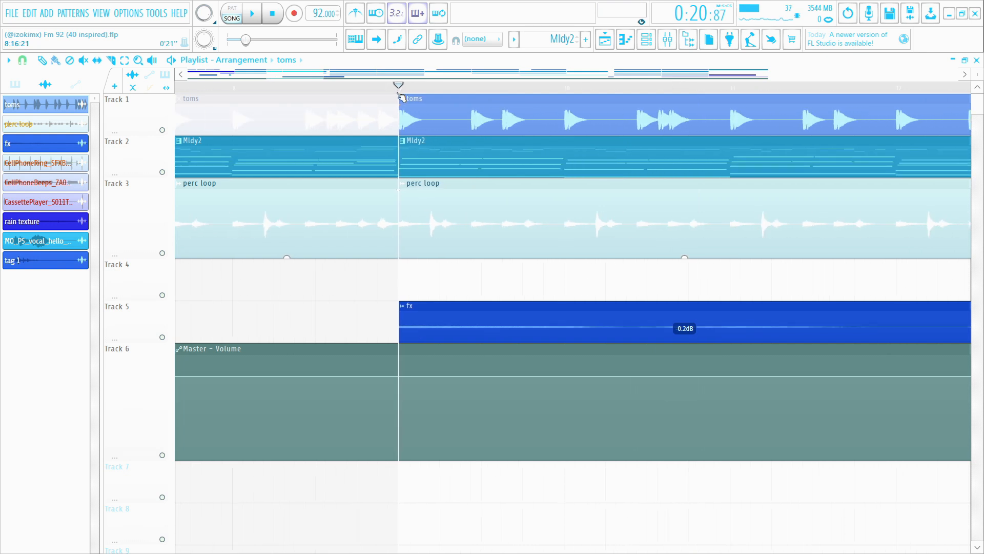
- Play the arrangement from bar 9 to hear the fx clip with the other tracks, and stop playback
scroll(423, 86, "down", 2)
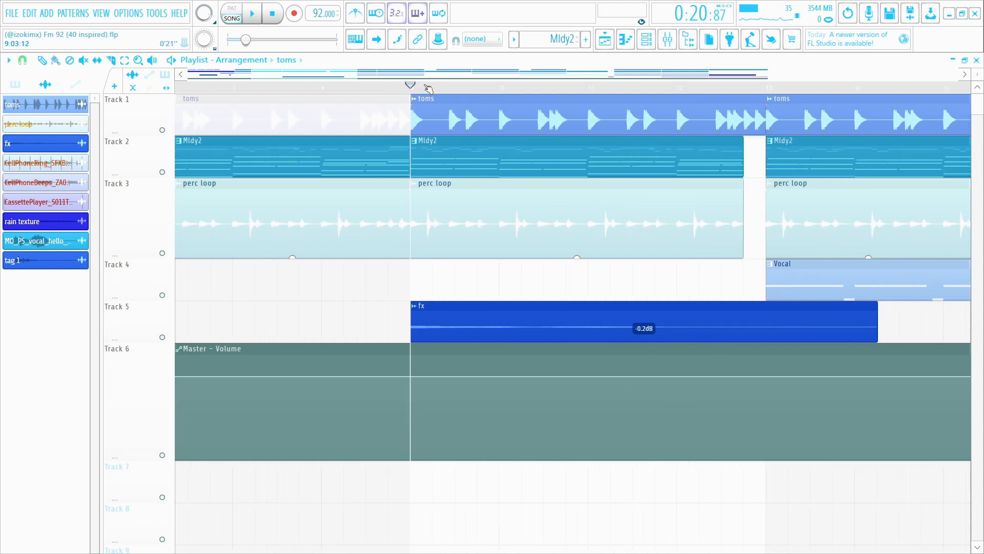
key("space")
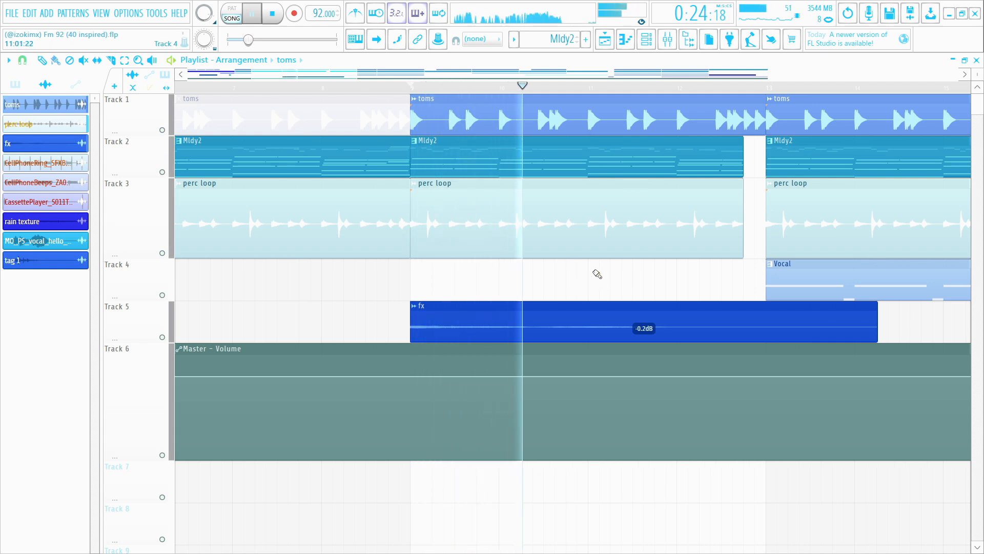
key("space")
- With the playhead at the Vocal clip in bar 13, mute playlist tracks 1 to 3 and make track 4 taller
left_click(498, 88)
left_click_drag(162, 253, 161, 130)
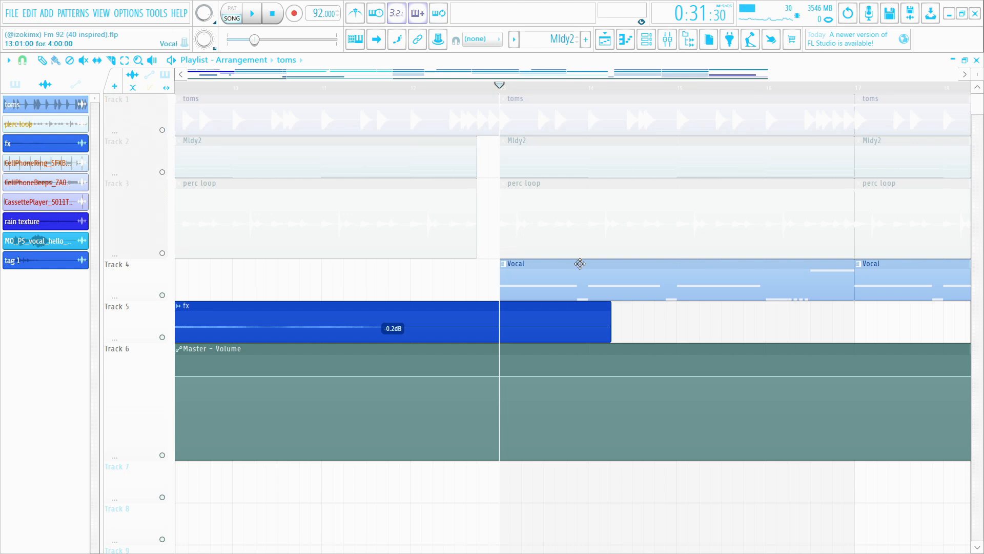
scroll(569, 271, "down", 2)
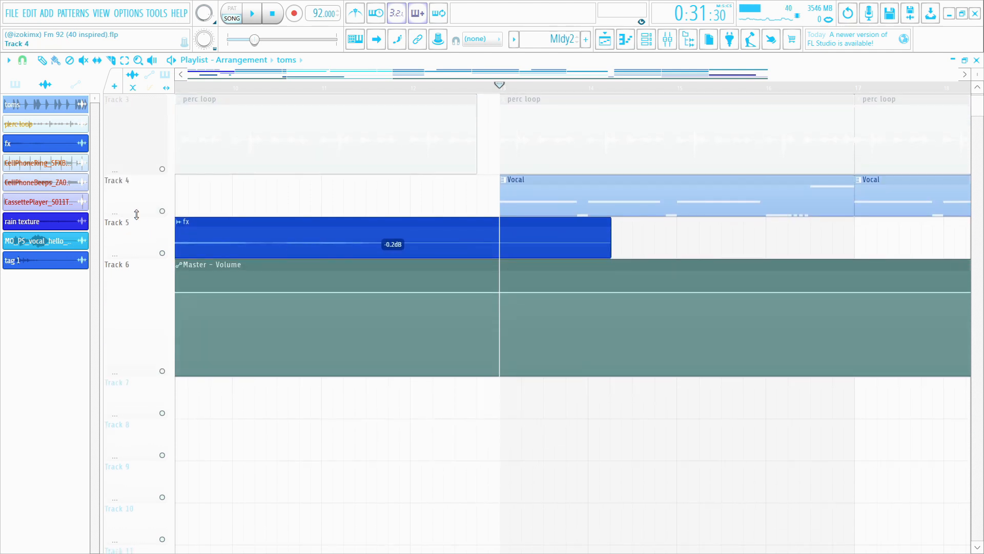
left_click_drag(136, 214, 136, 295)
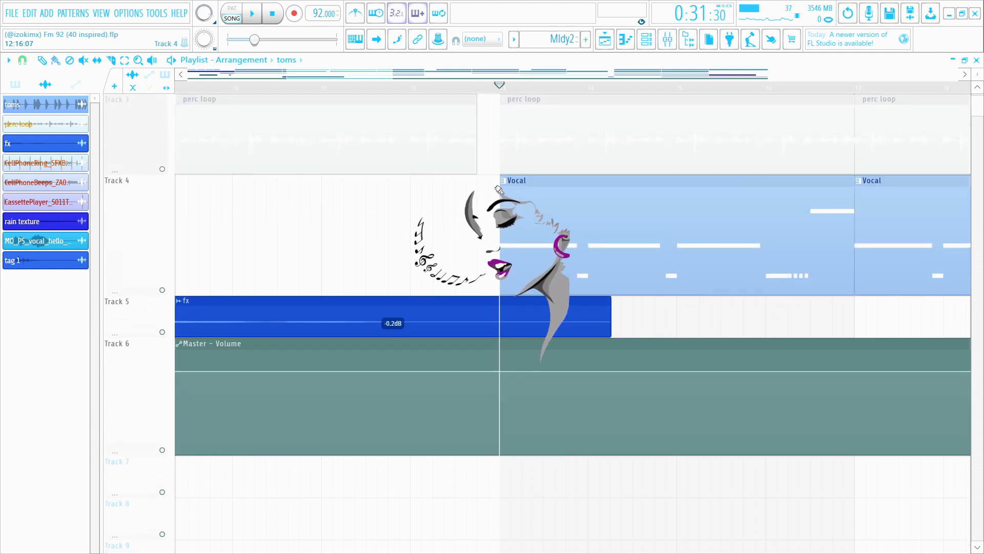
- Show the Vocal track in the mixer and listen to the Vocal clip from bar 13
left_click(647, 41)
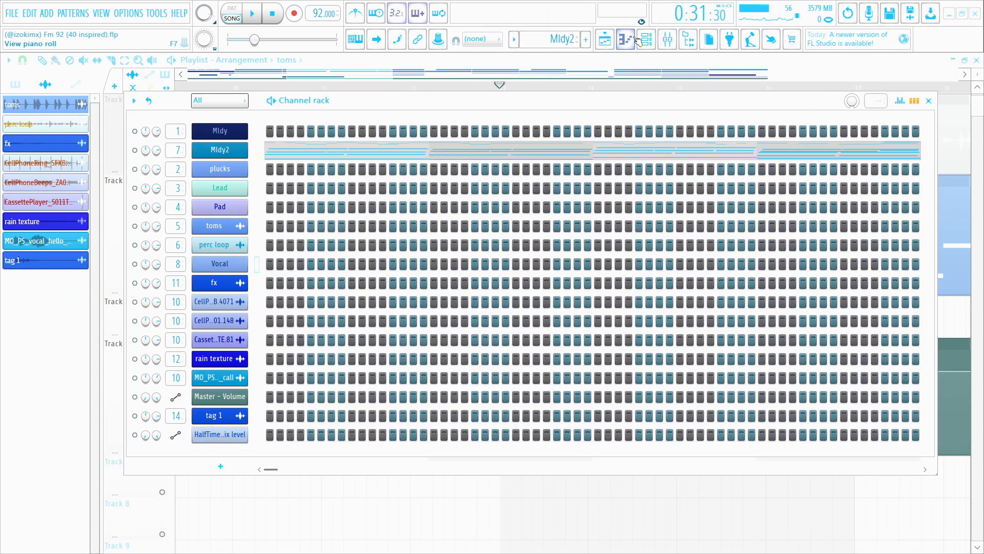
left_click(668, 40)
left_click(669, 40)
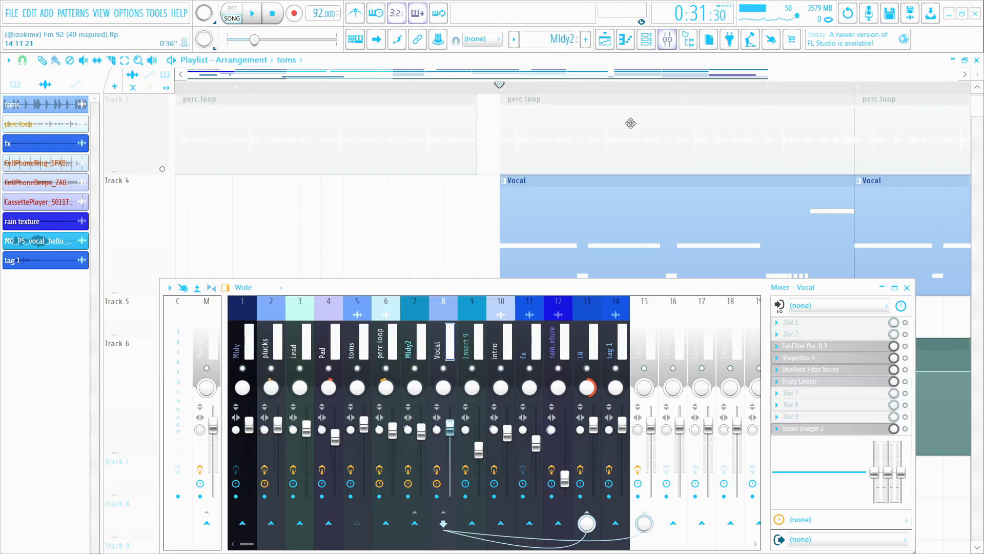
scroll(694, 180, "down", 1)
scroll(591, 144, "up", 1)
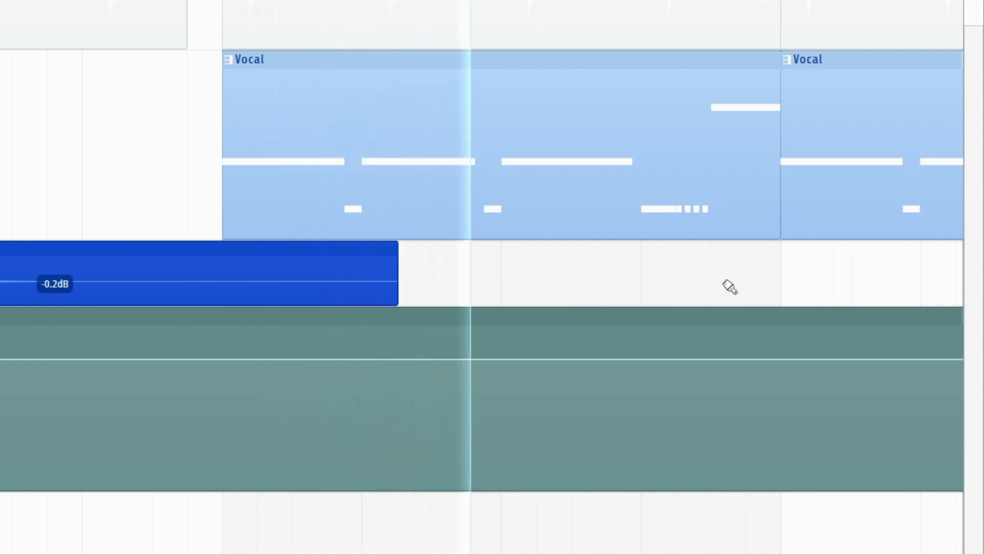
scroll(811, 286, "up", 2)
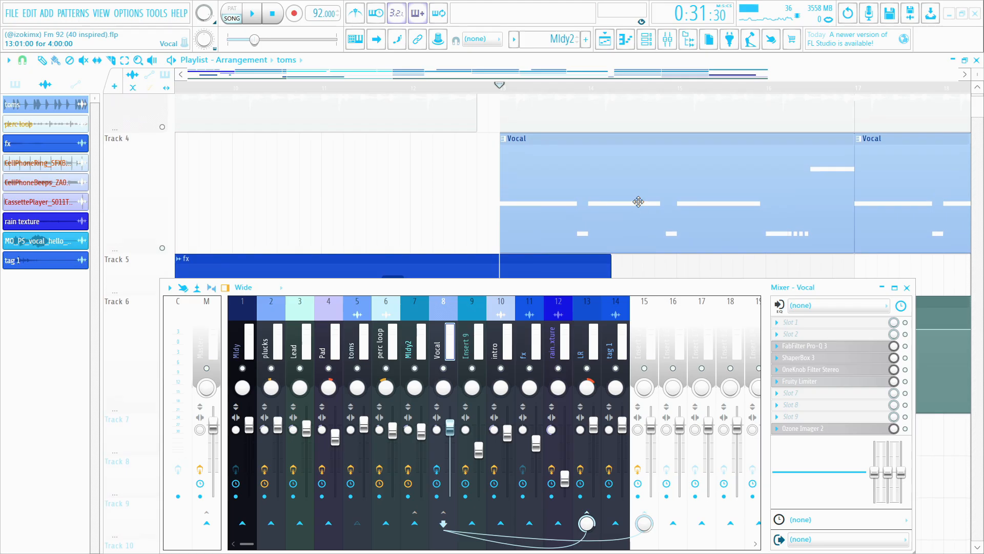
scroll(640, 203, "down", 2)
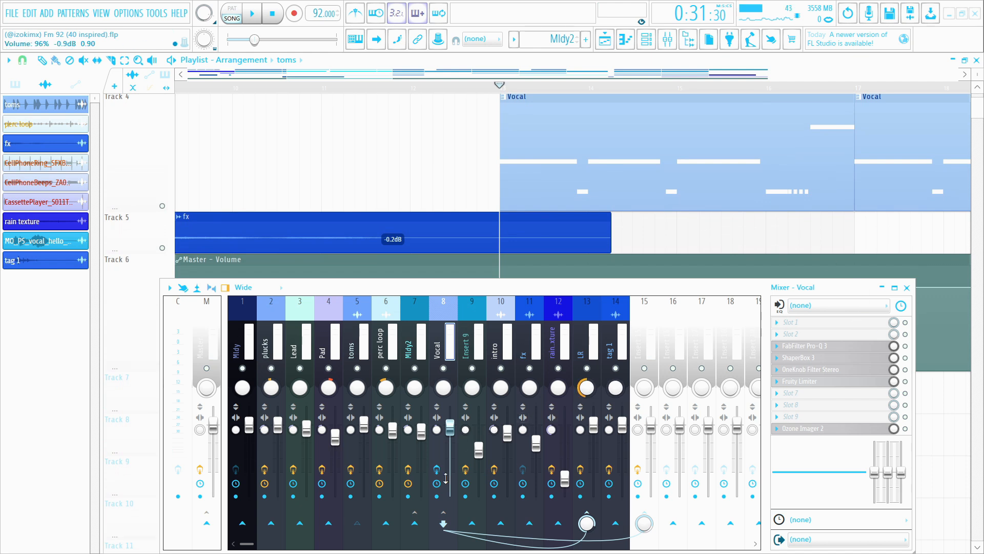
- Examine the FabFilter Pro-Q 3, ShaperBox 3, OneKnob Filter Stereo and Ozone Imager 2 effects on the Vocal mixer track
left_click(437, 470)
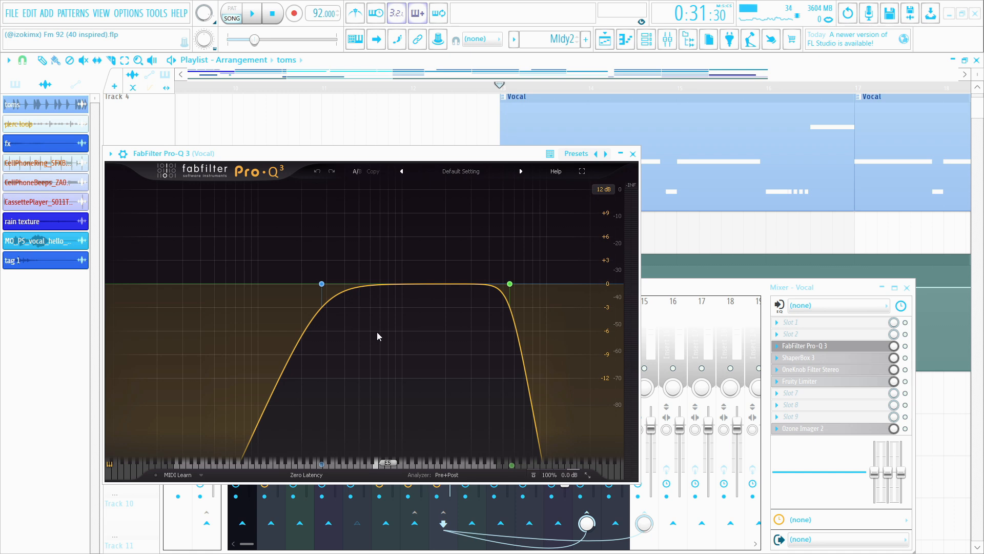
left_click(799, 357)
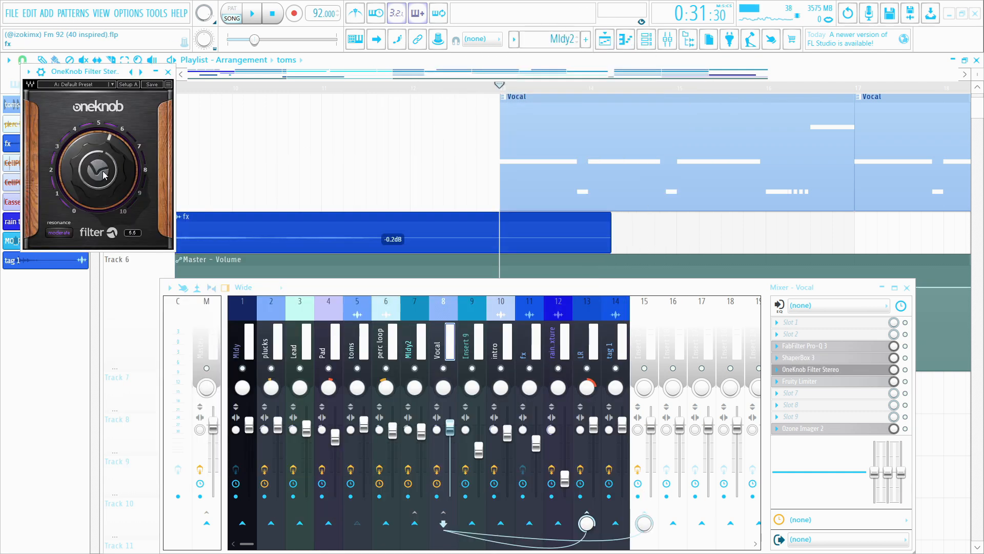
left_click(166, 75)
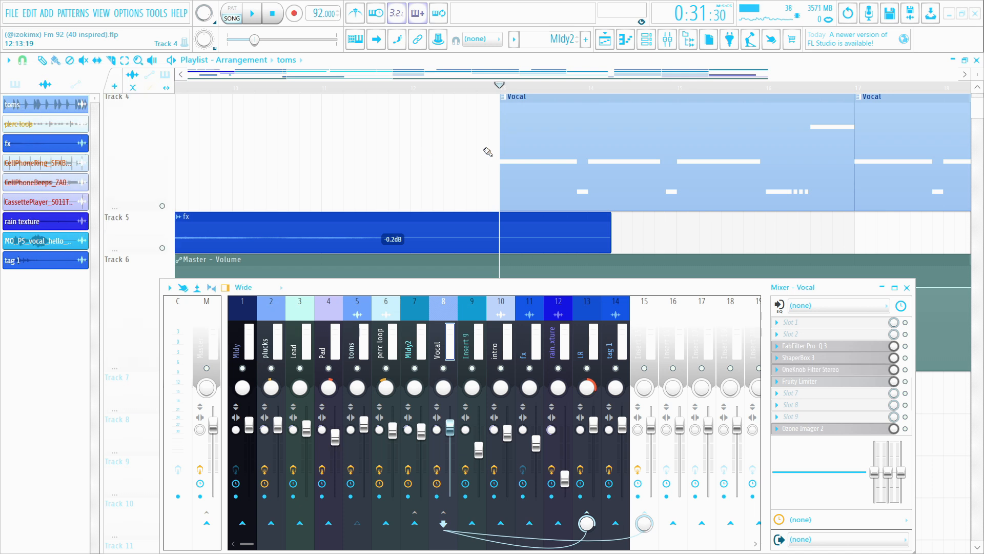
scroll(563, 153, "up", 1)
scroll(694, 186, "down", 1)
scroll(709, 188, "up", 1)
scroll(709, 187, "down", 1)
scroll(708, 179, "up", 1)
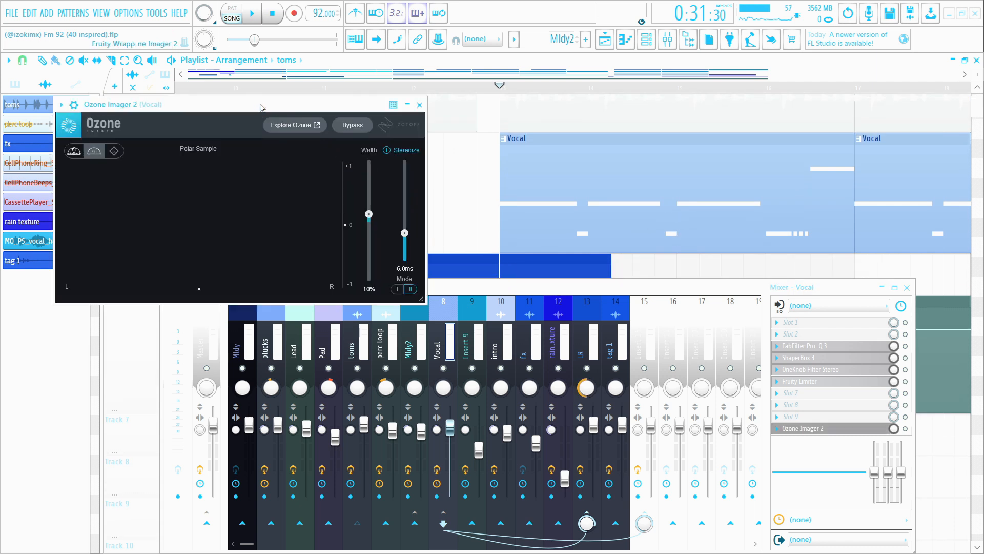
left_click(419, 105)
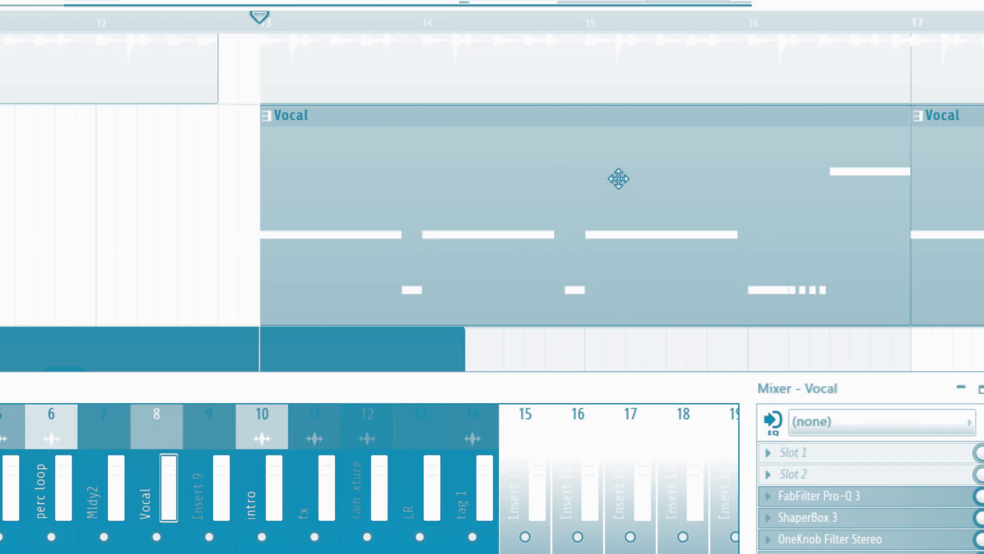
- Place the playhead at the first Lead clip in bar 29 and mute playlist tracks 1 to 3
key("space")
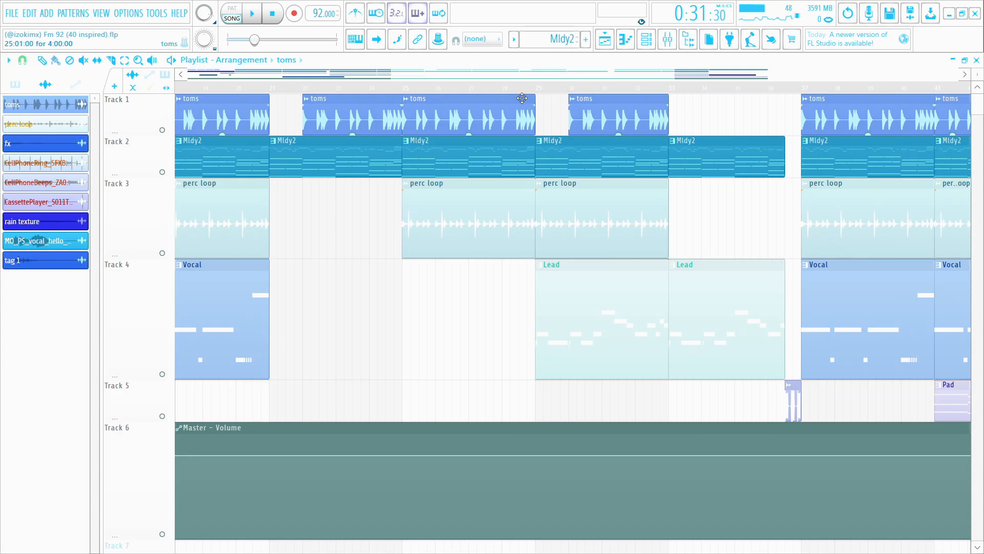
left_click(535, 86)
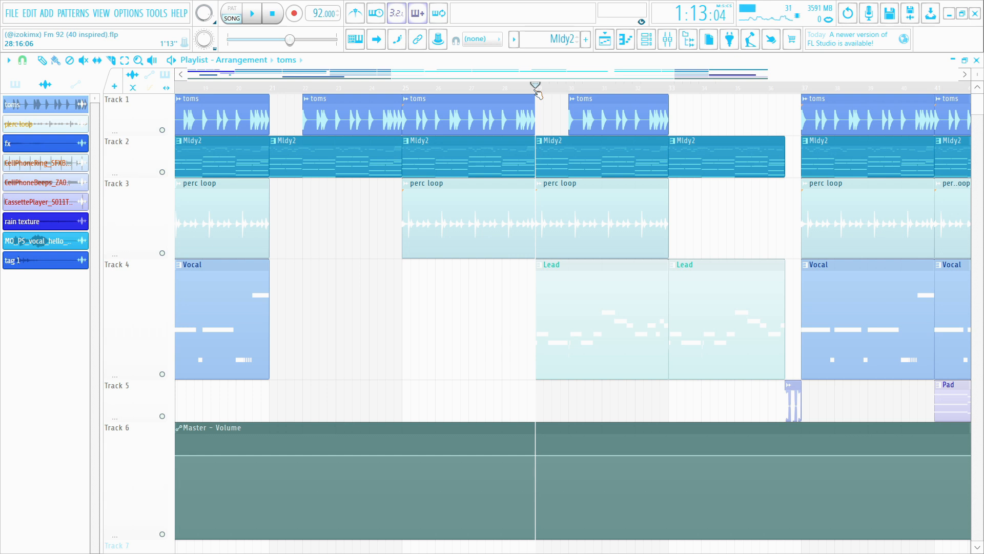
left_click(163, 253)
left_click(162, 172)
left_click(162, 130)
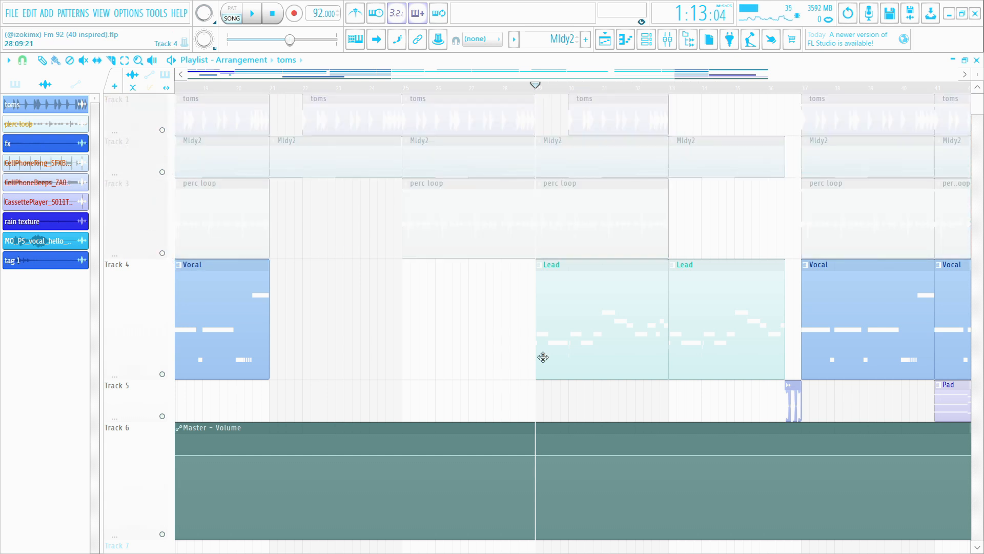
- Review the Lead pattern's Kontakt Player instrument and play the pattern through in the piano roll
double_click(552, 332)
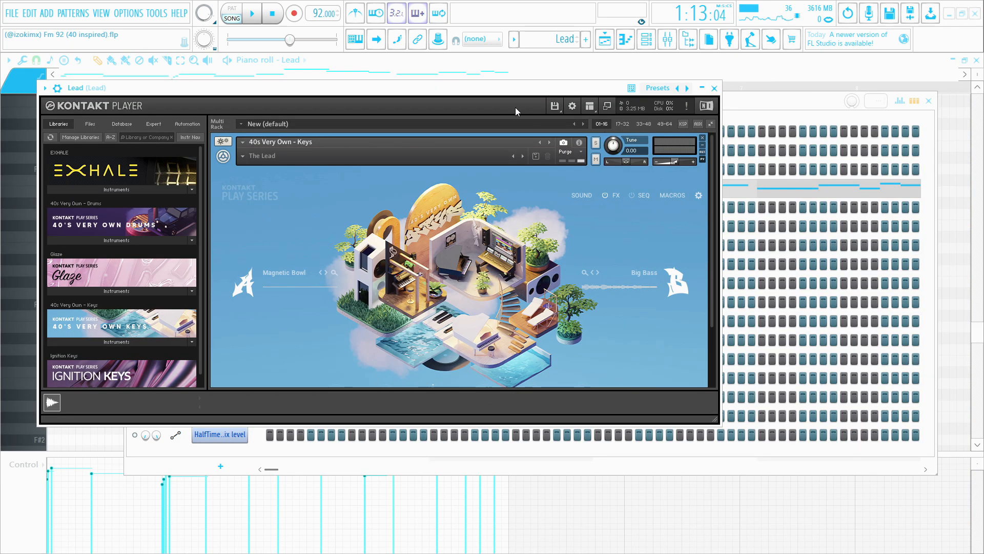
left_click(714, 88)
left_click(254, 16)
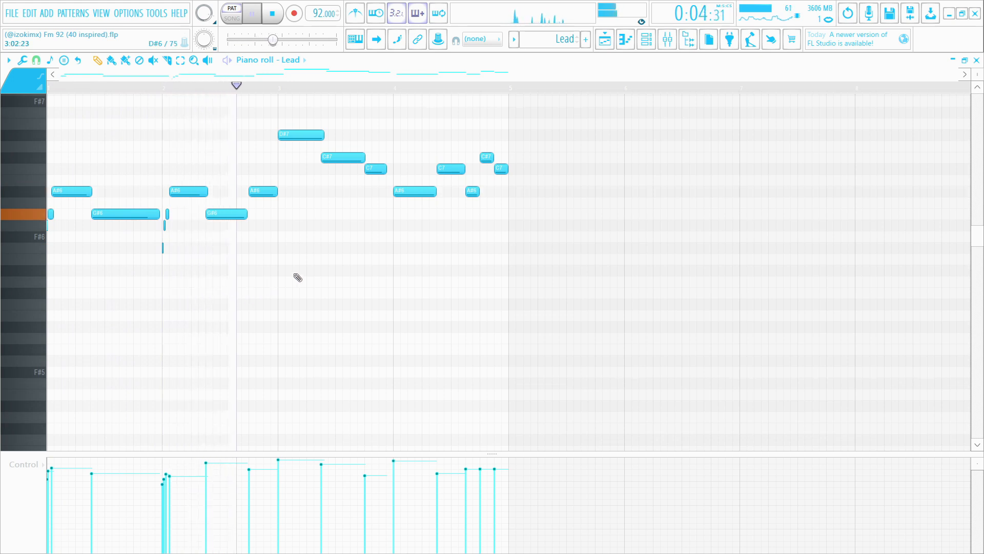
scroll(319, 288, "up", 1)
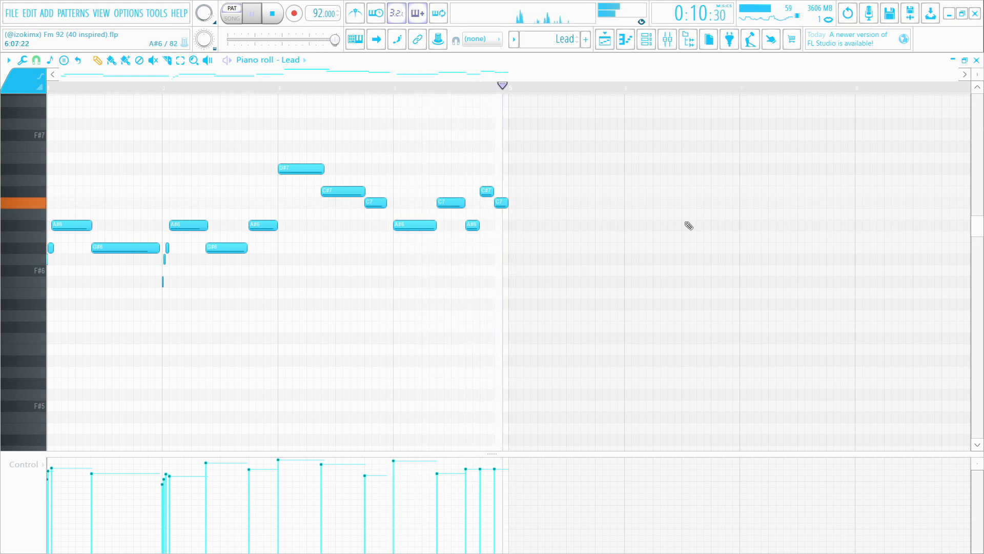
key("space")
left_click(626, 40)
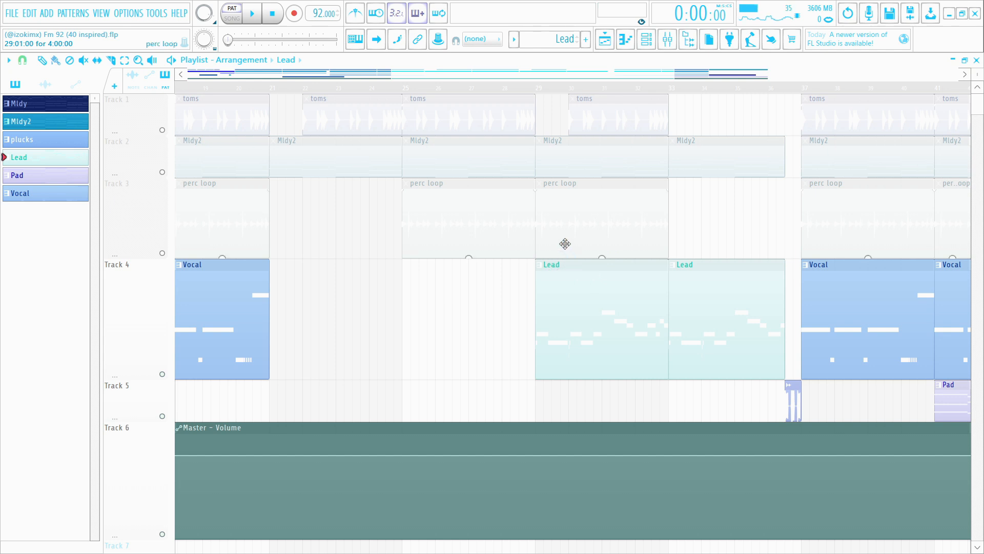
- Reopen the Lead piano roll, point out the short grace notes starting its first two bars by selecting them, and close it
double_click(570, 312)
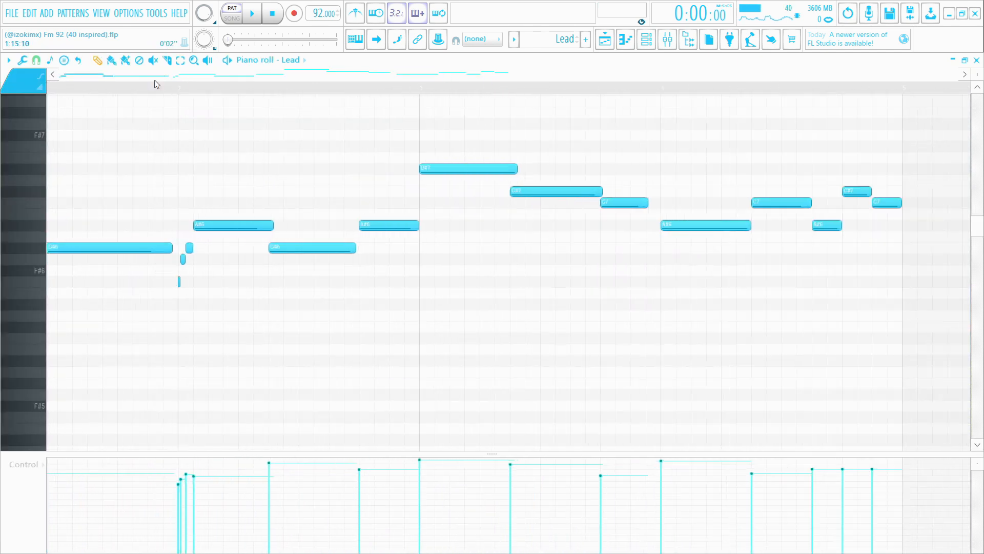
left_click_drag(316, 244, 299, 302)
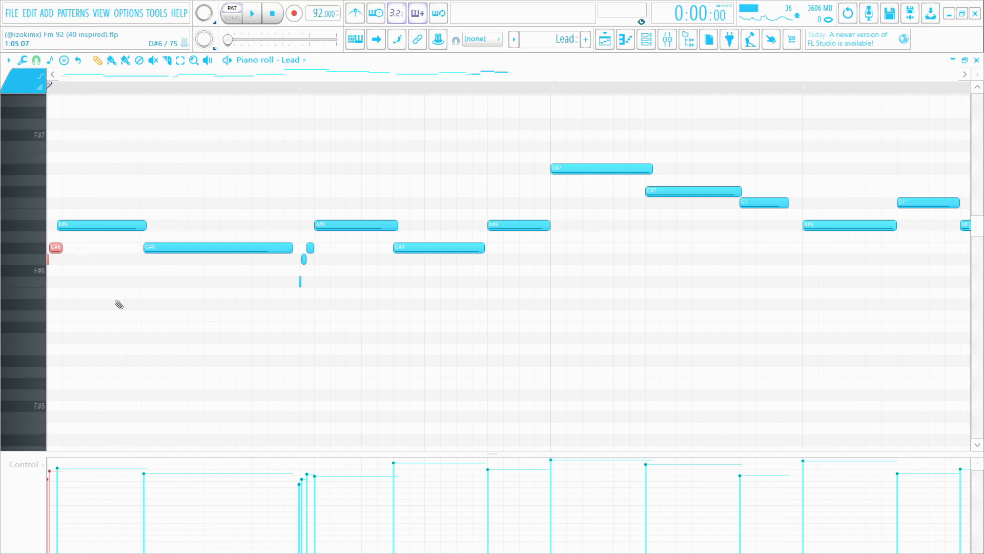
left_click_drag(318, 245, 299, 284)
left_click(338, 301, "ctrl")
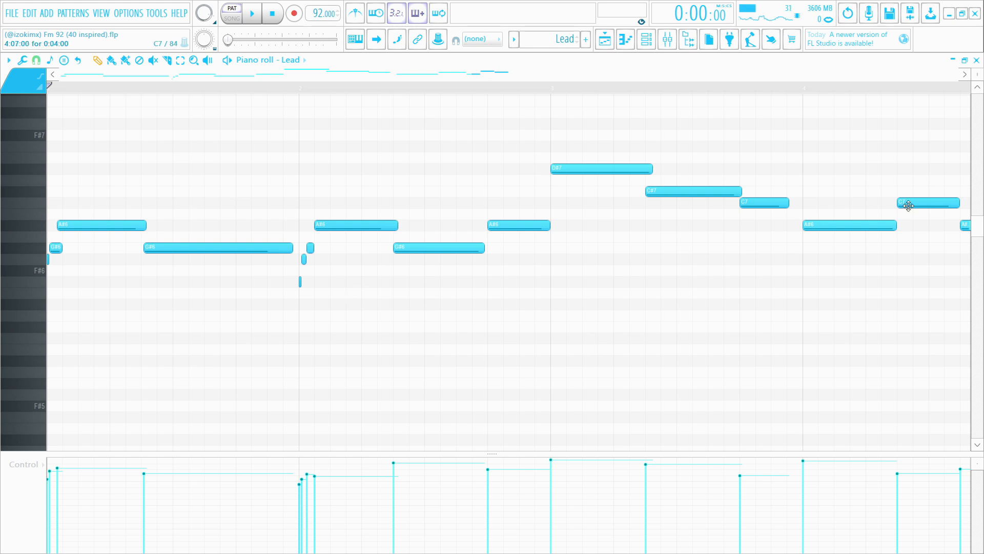
left_click(976, 60)
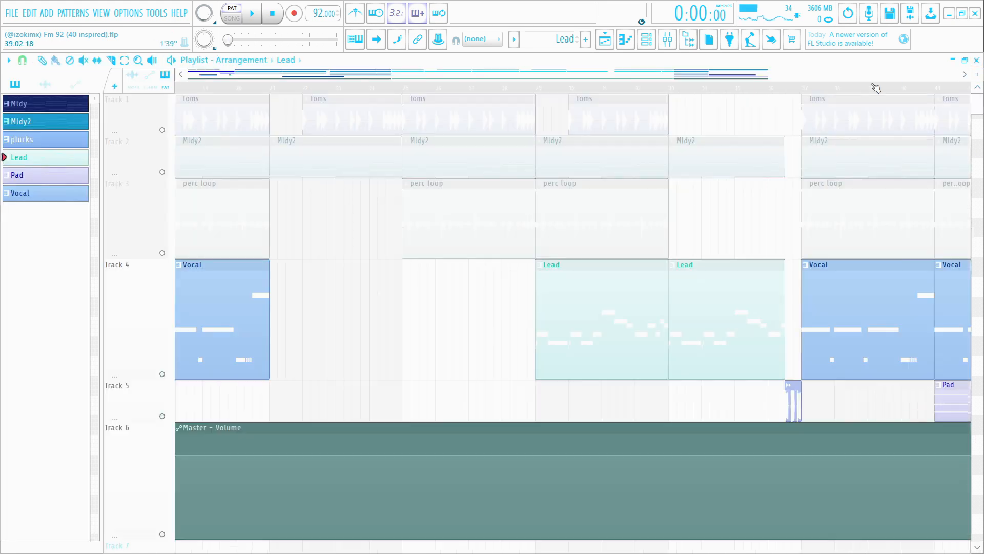
- Switch playback to song mode and unmute playlist tracks 1 to 3
key("l")
left_click(162, 252)
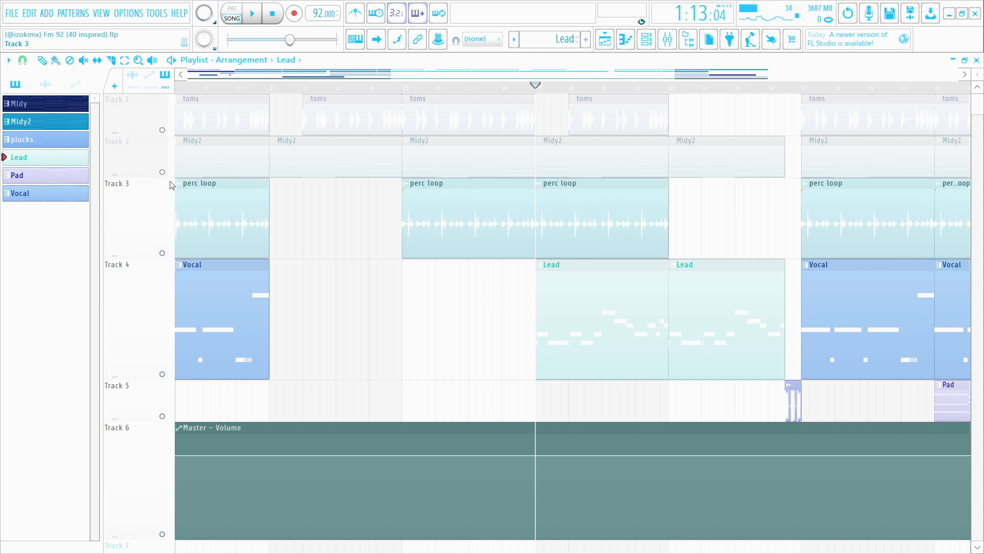
left_click(162, 172)
left_click(162, 129)
- Play the arrangement from just before bar 29 to hear the Lead with all tracks, and stop playback
scroll(545, 136, "up", 2)
key("space")
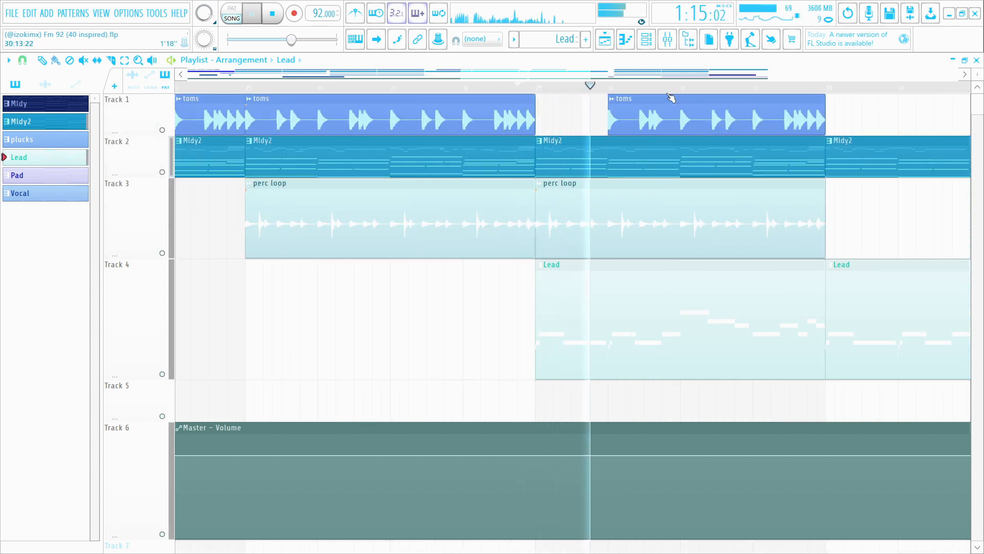
scroll(685, 91, "down", 3)
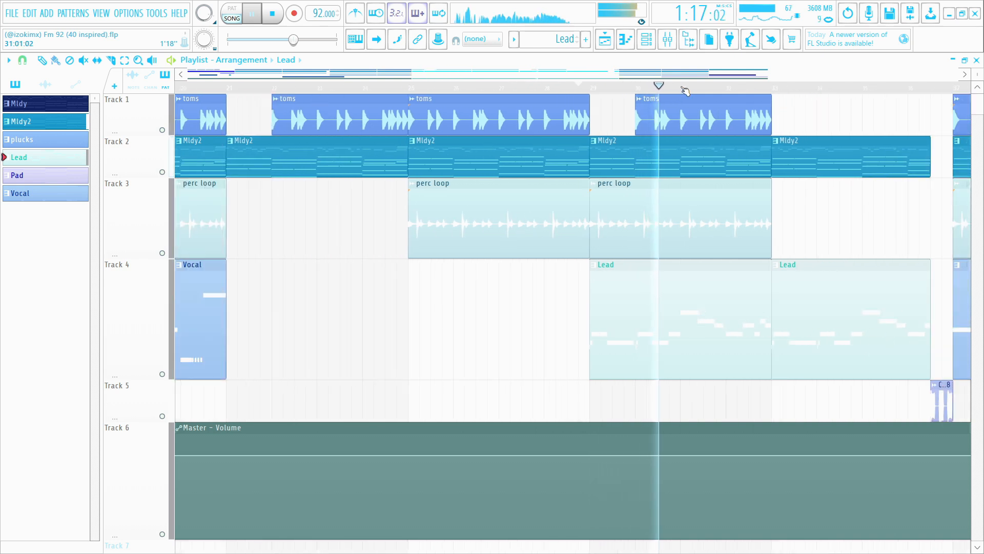
key("space")
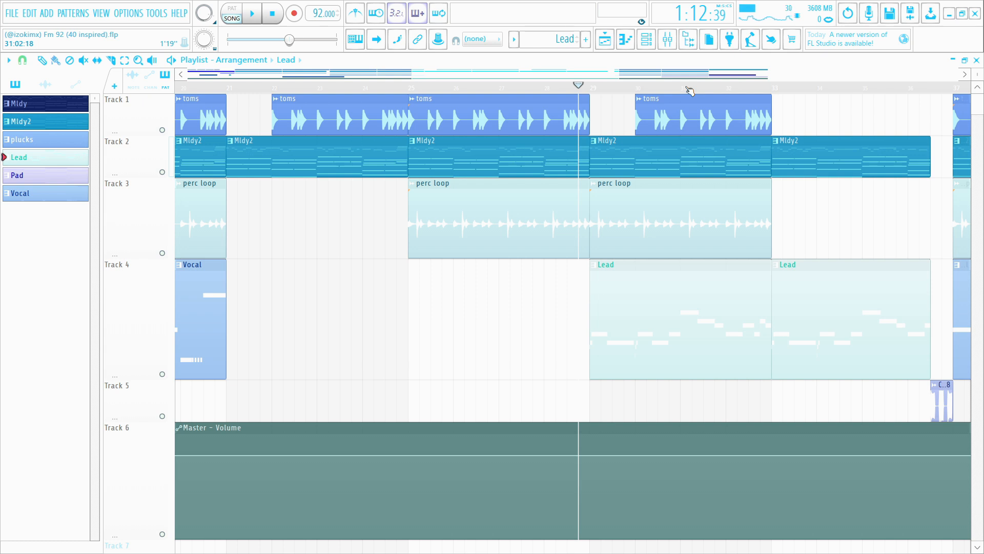
- Place the playhead at the CellPhoneBeeps clip on track 5, where the second Lead clip ends, and review the closing section
scroll(690, 92, "down", 2)
left_click(704, 89)
scroll(728, 93, "up", 6)
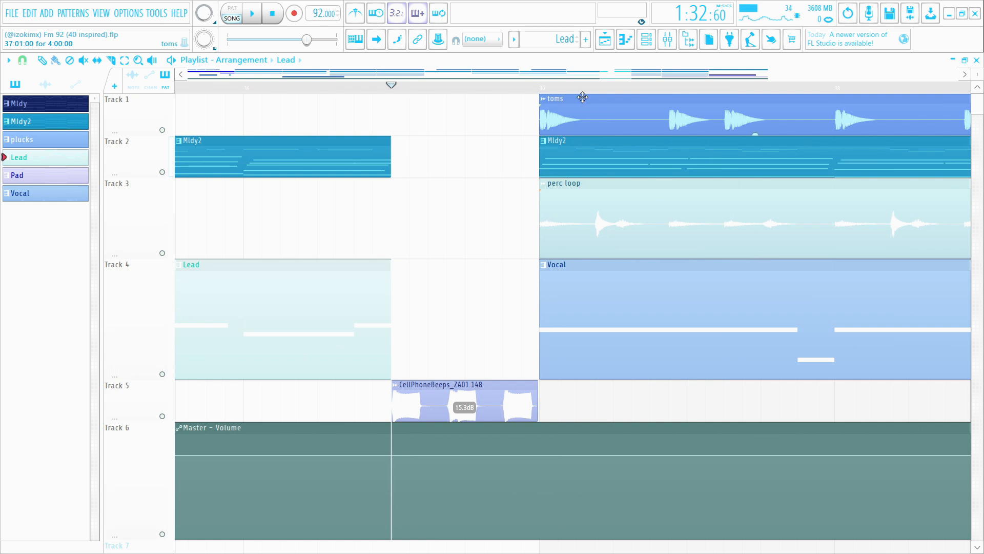
scroll(582, 97, "down", 10)
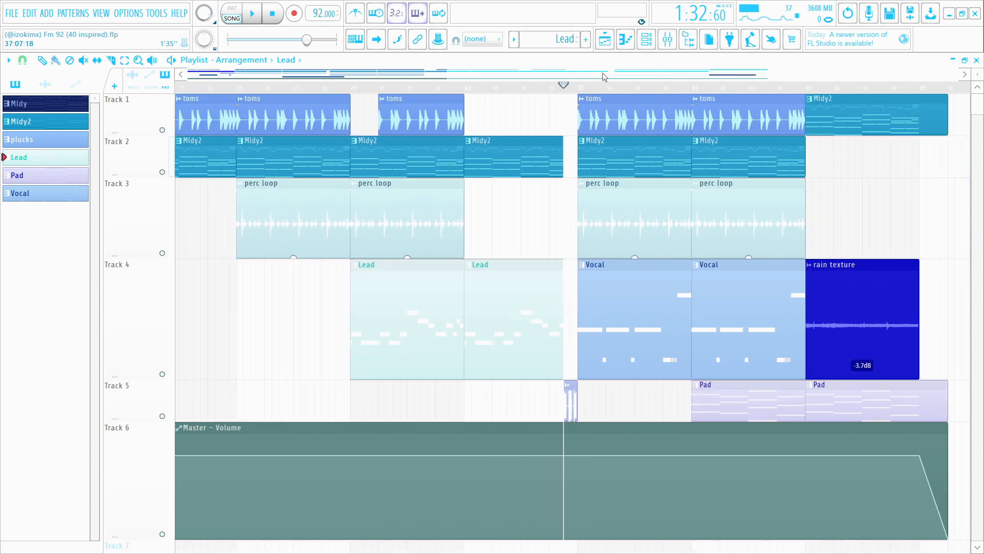
scroll(615, 82, "up", 10)
- Check the fx clip at bar 9 and return the playhead to the intro at the start of the arrangement
key("space")
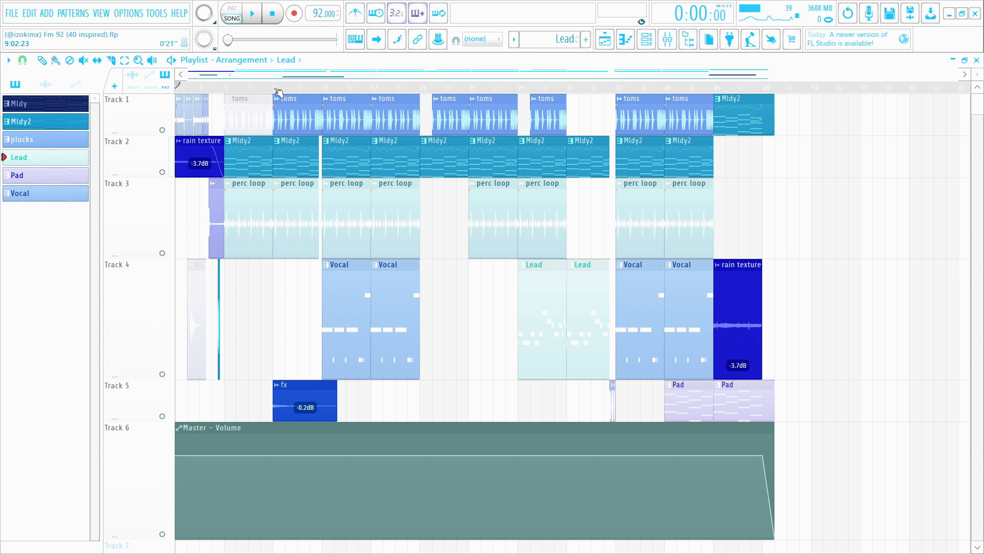
left_click(276, 88)
scroll(280, 88, "up", 5)
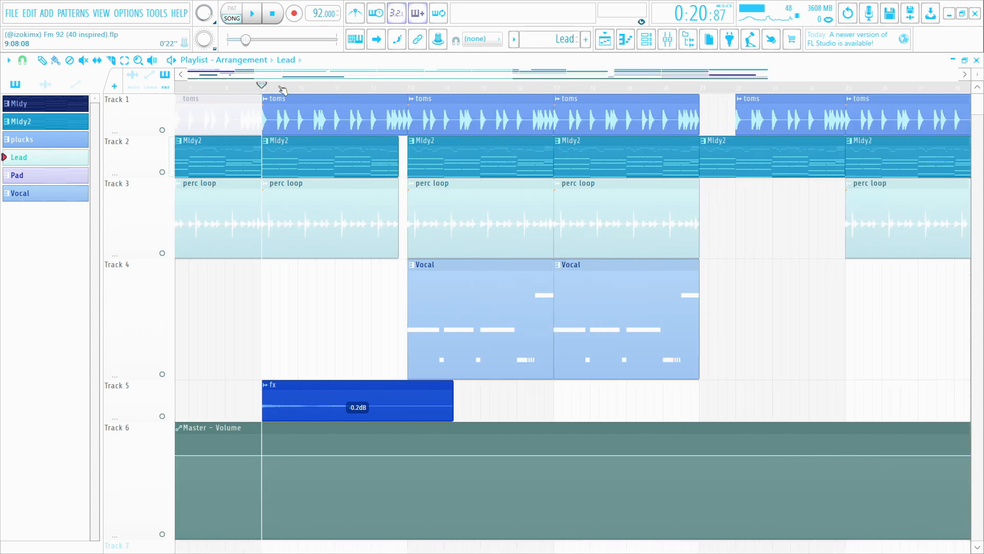
scroll(272, 87, "down", 5)
left_click(177, 88)
scroll(177, 88, "up", 6)
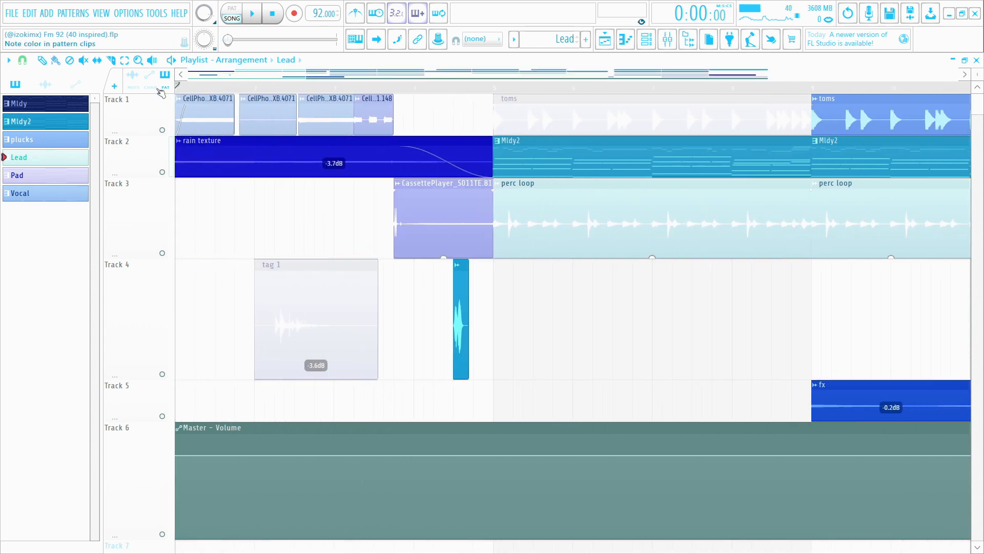
- Examine the intro's CellPhoneRing clips on track 1 and the rain texture clip, leaving track 2 unmuted
scroll(241, 85, "up", 3)
left_click_drag(238, 79, 159, 92)
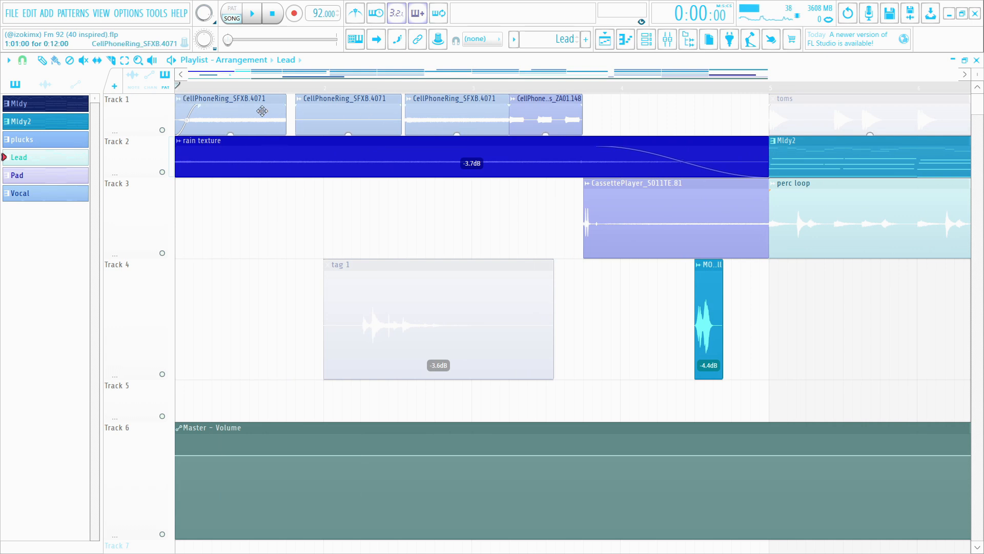
left_click_drag(261, 111, 615, 118)
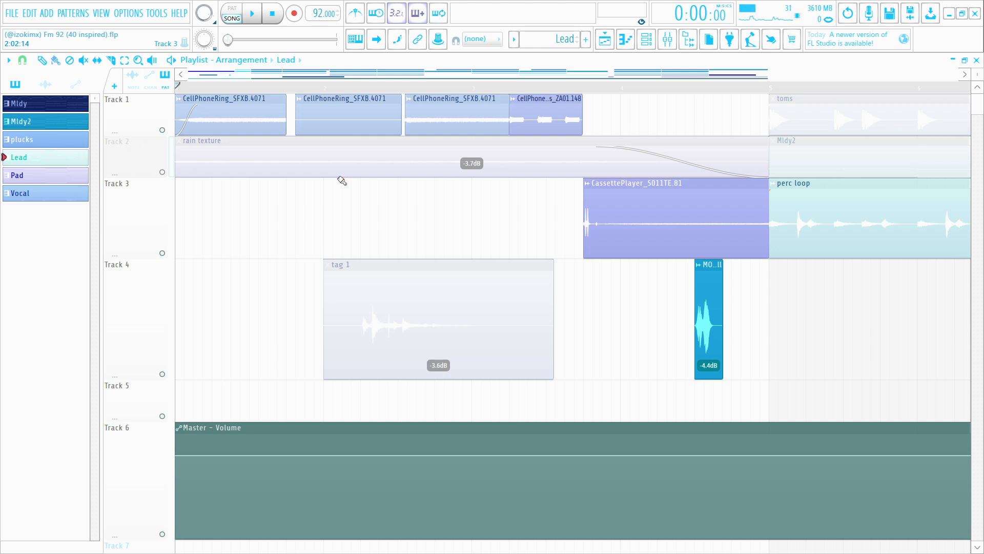
left_click(167, 171)
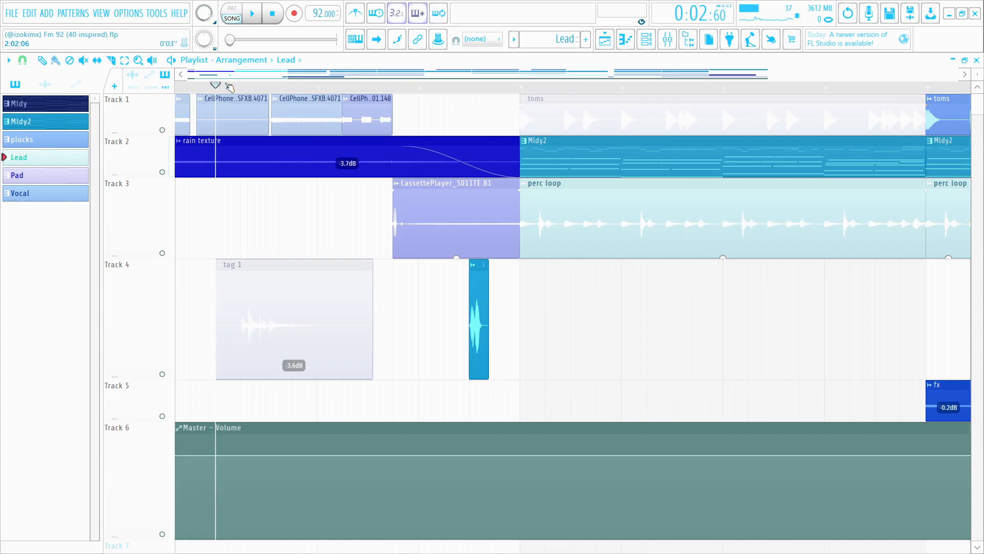
- Place the playhead at bar 41, where the first Pad clip begins on track 5
scroll(227, 90, "down", 3)
scroll(227, 90, "down", 1)
scroll(227, 90, "up", 3)
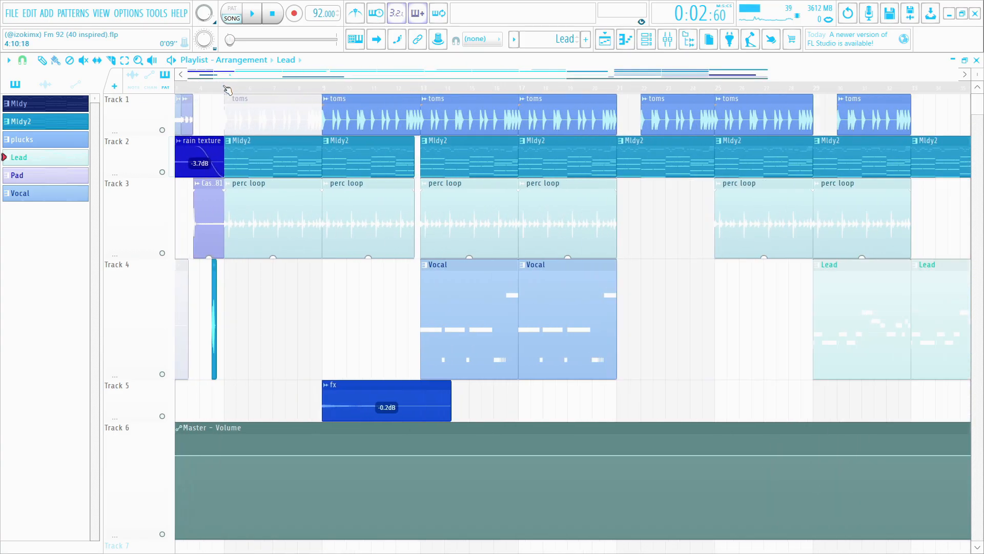
scroll(226, 90, "down", 3)
left_click(668, 88)
scroll(713, 90, "up", 7)
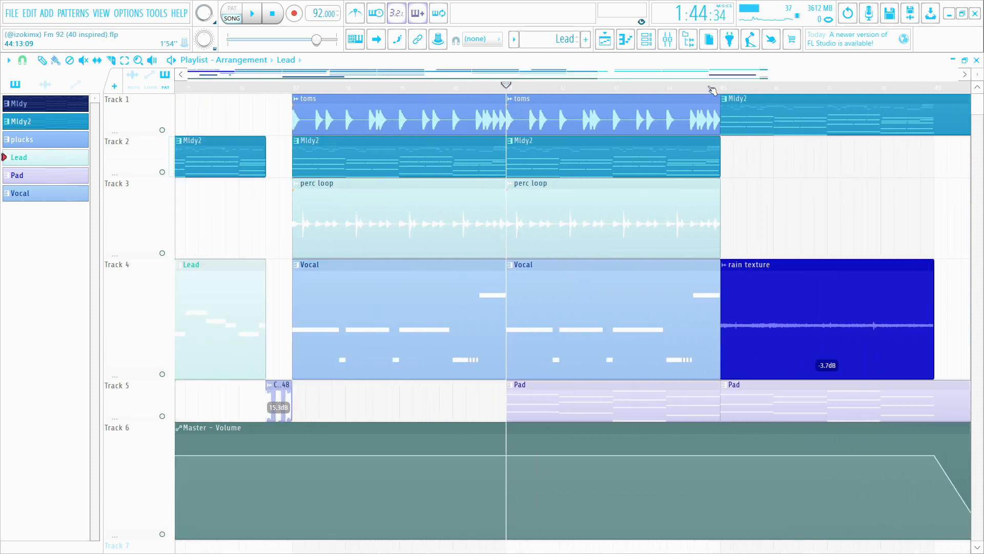
- Solo track 5, play its Pad clip alone from bar 41, and make the track taller so its notes are easier to see
right_click(163, 416)
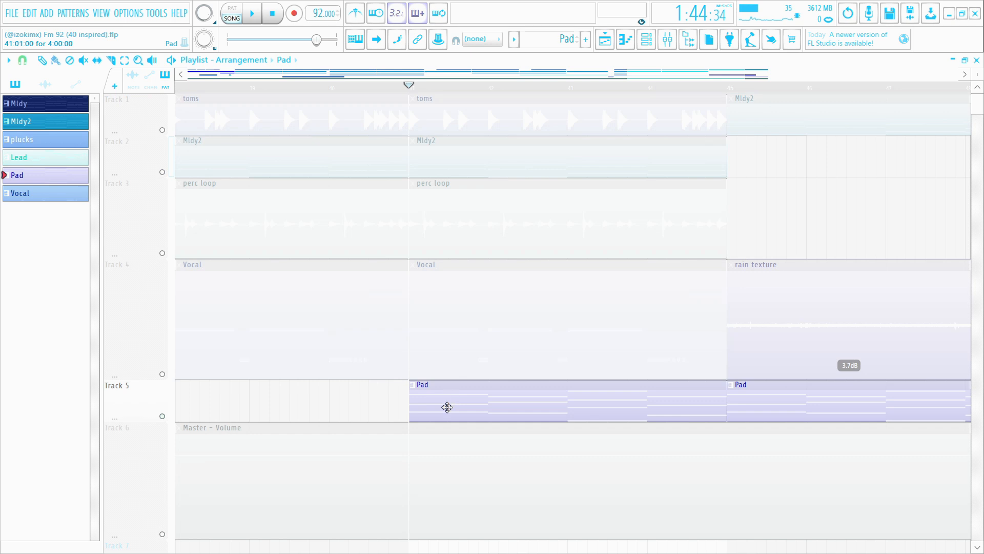
key("space")
left_click_drag(124, 418, 124, 469)
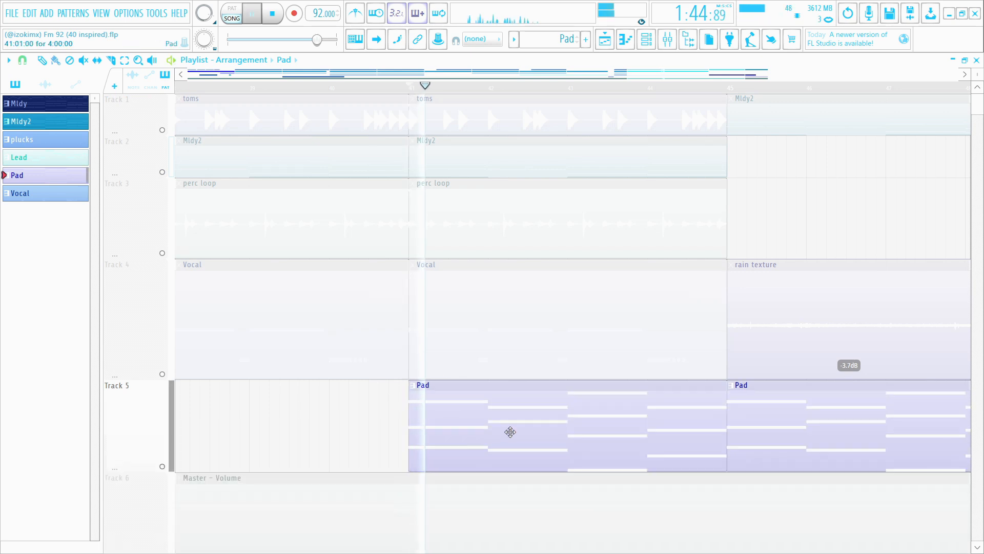
- Play the arrangement from bar 41 to hear the Pad together with all tracks, and stop playback
scroll(518, 399, "down", 3)
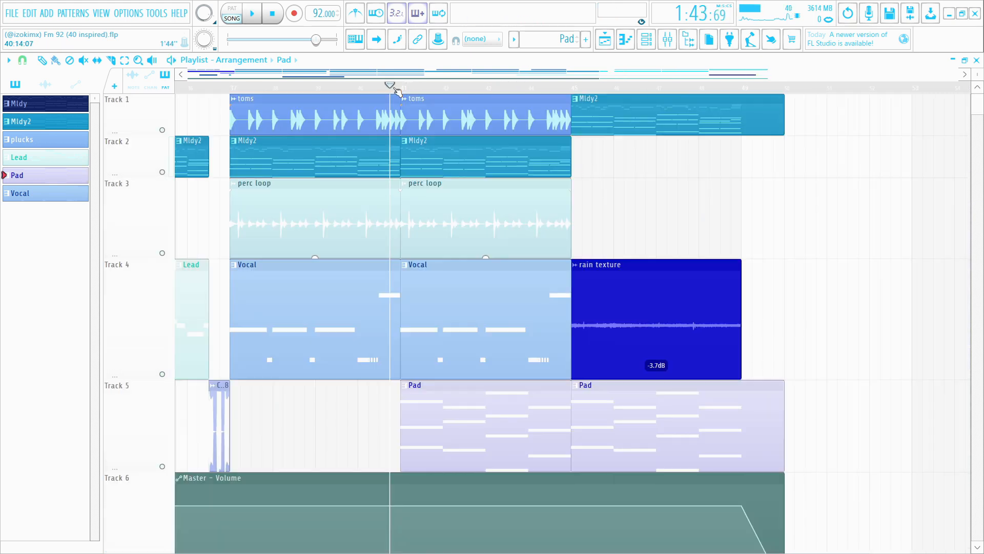
scroll(395, 90, "down", 3)
scroll(394, 89, "up", 4)
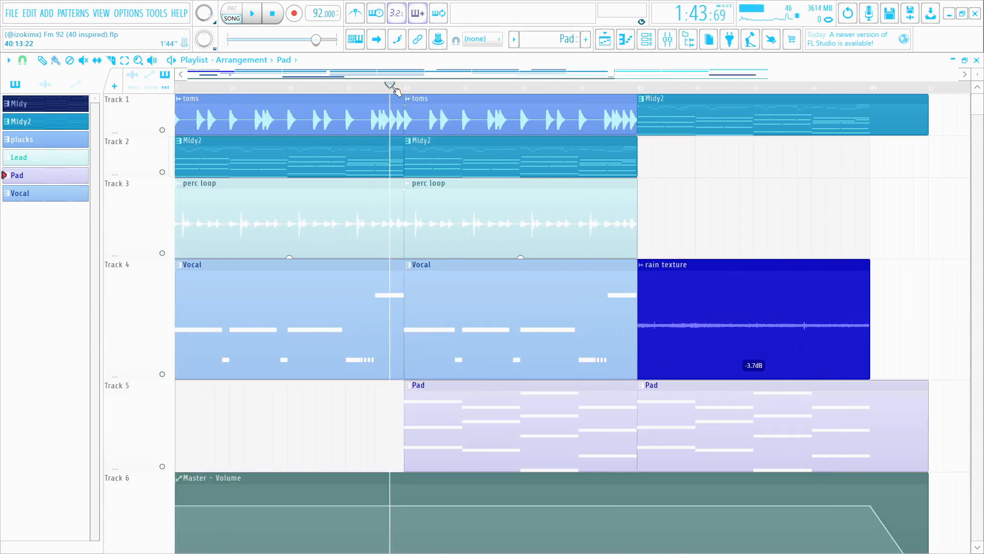
scroll(394, 89, "down", 3)
scroll(397, 91, "up", 2)
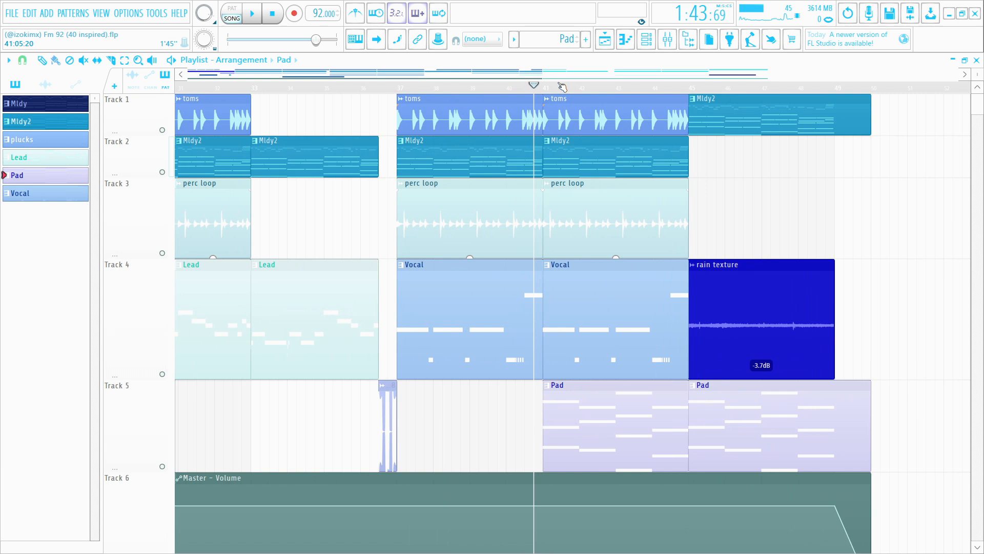
mouse_move(562, 87)
left_mouse_down()
mouse_move(524, 85)
mouse_move(547, 98)
left_mouse_up()
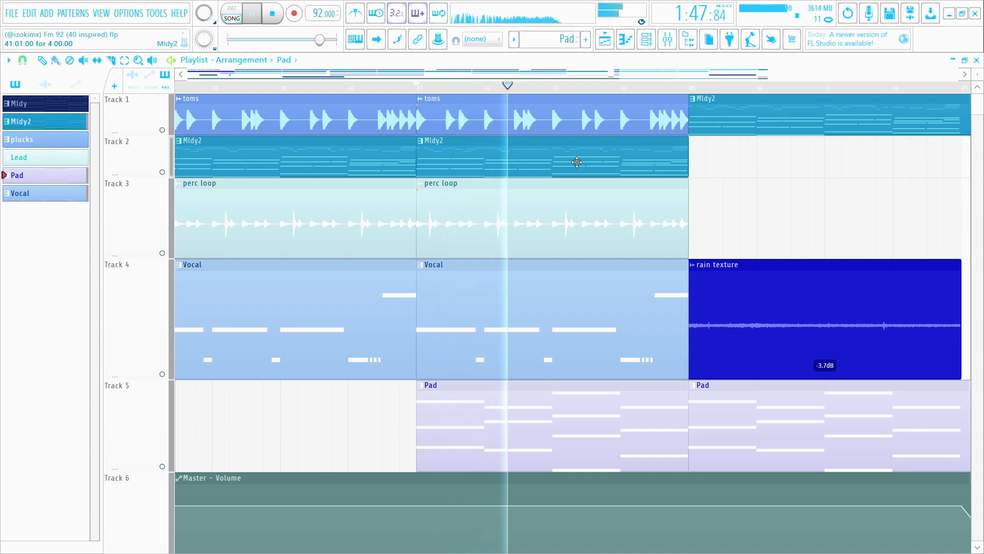
key("space")
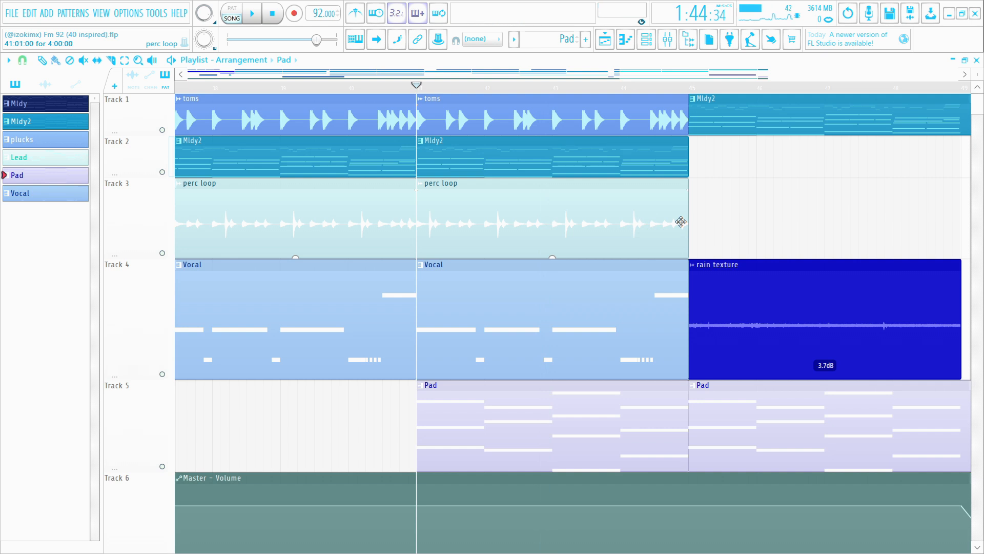
- Open the Pad pattern in the piano roll, examine its four bars of chords, and return to the playlist
double_click(584, 431)
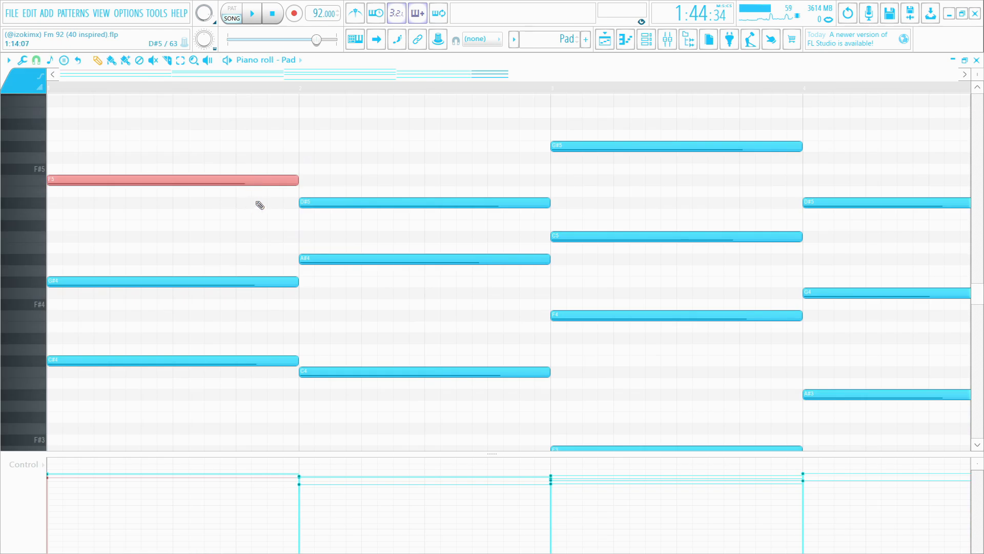
key("ctrl+Down")
key("ctrl+Up")
left_click(282, 212, "ctrl")
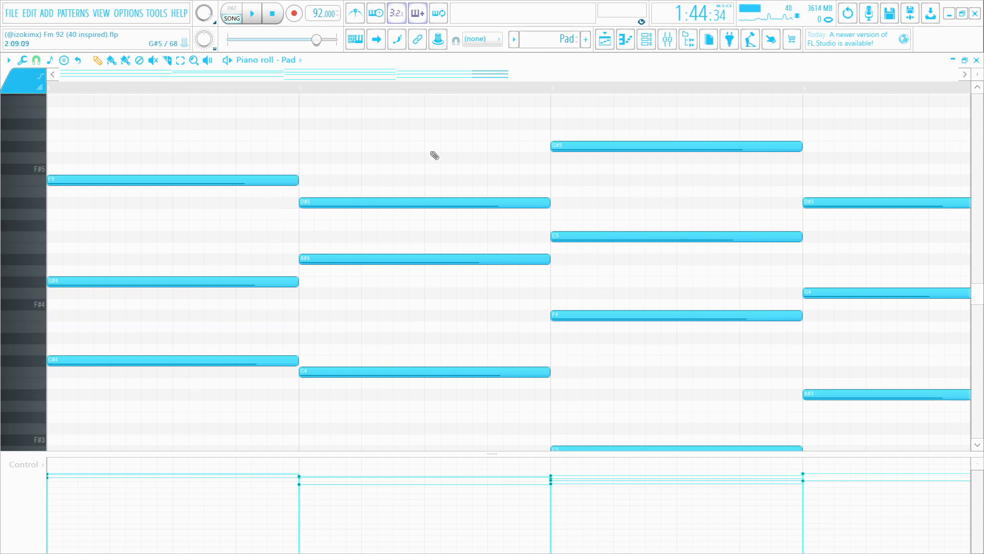
scroll(465, 92, "down", 2)
scroll(466, 92, "down", 1)
scroll(635, 280, "down", 3)
scroll(651, 295, "up", 3)
scroll(698, 280, "down", 2)
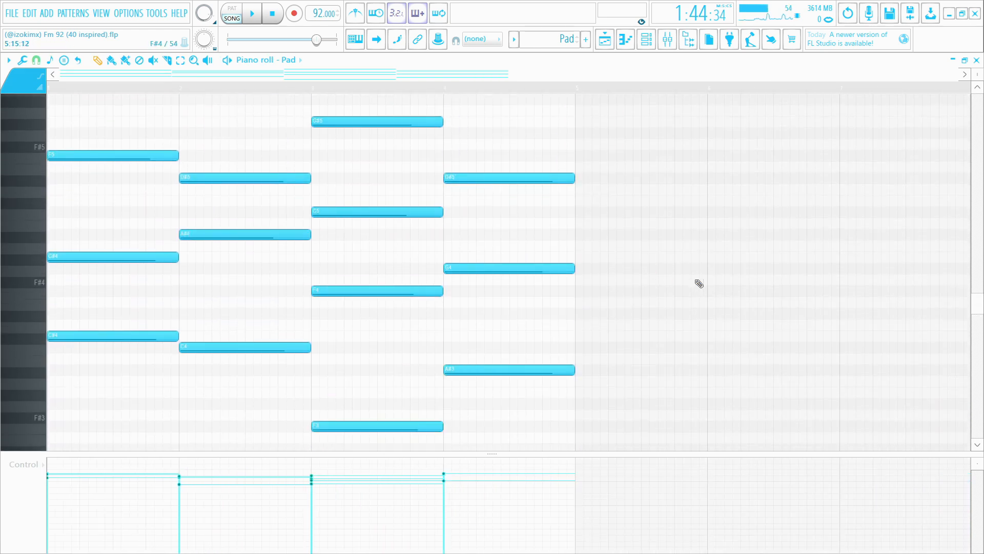
scroll(681, 280, "up", 3)
key("F5")
- Play the outro from bar 45, where Mldy2, rain texture and the second Pad clip start
left_click(689, 85)
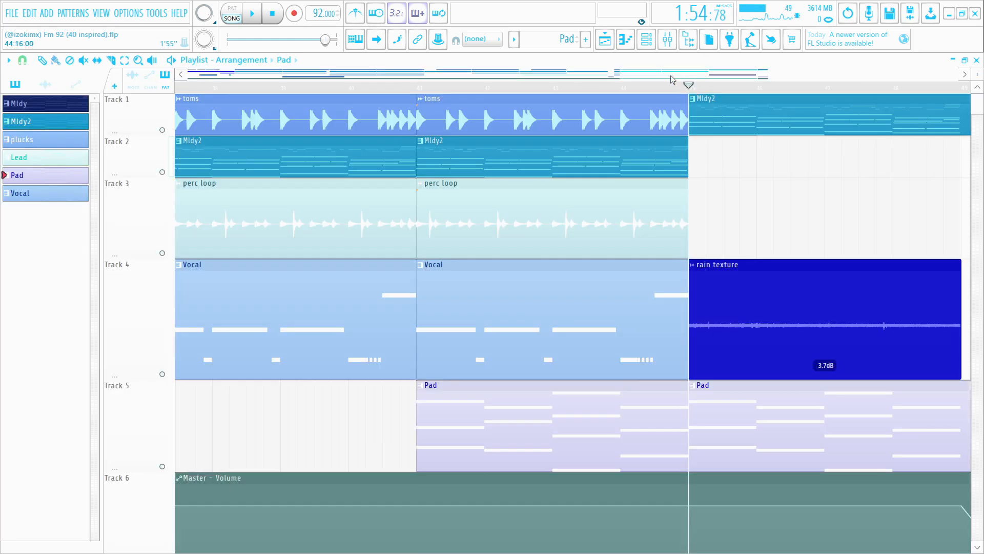
left_click_drag(672, 80, 707, 79)
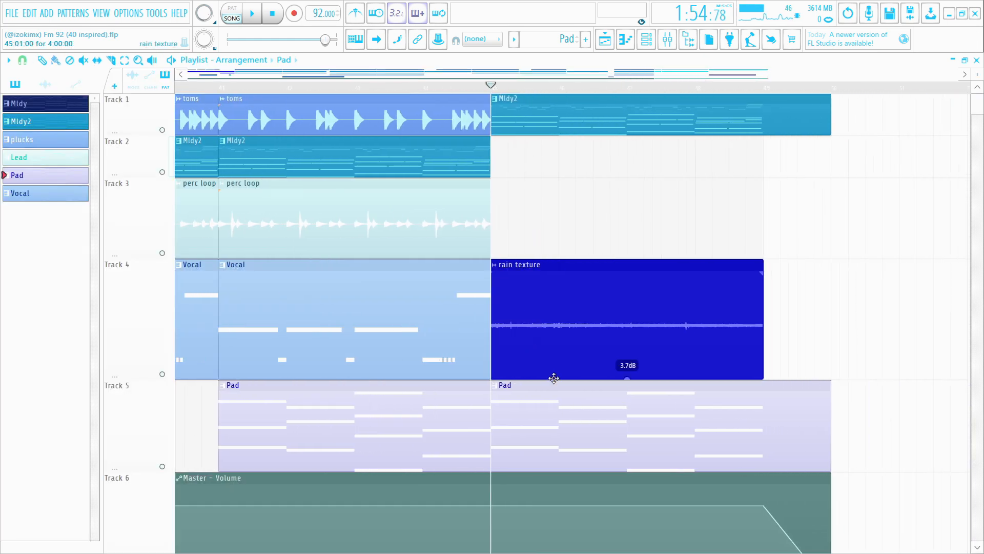
key("space")
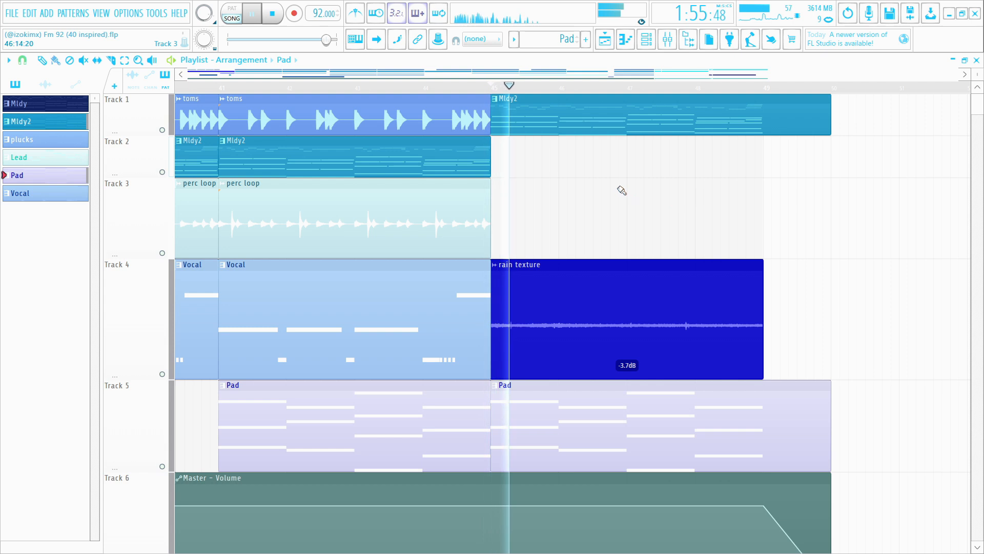
- Play the ending from just before the Master - Volume fade-out, stop playback, and review the whole arrangement
left_click(745, 87)
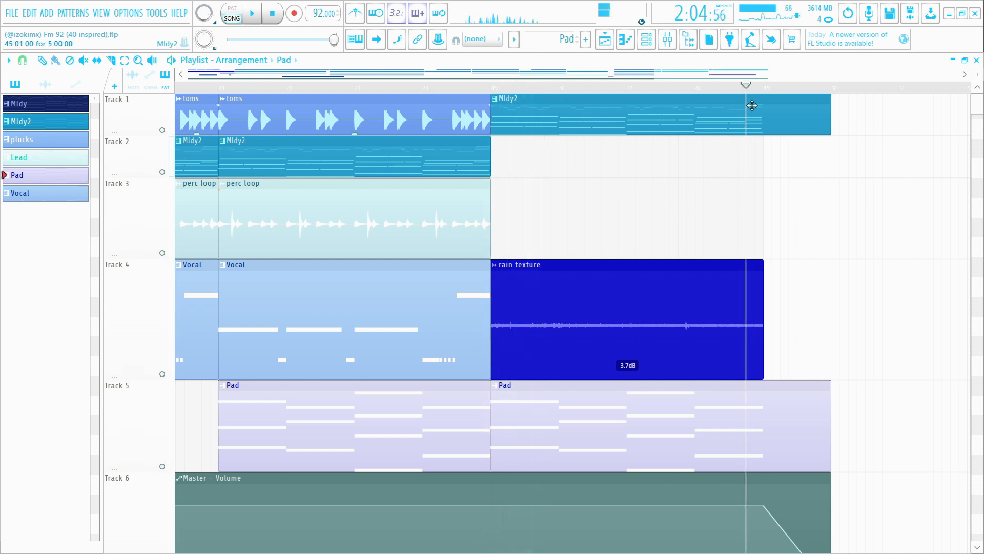
scroll(850, 227, "down", 3)
key("space")
key("space")
scroll(828, 243, "down", 5)
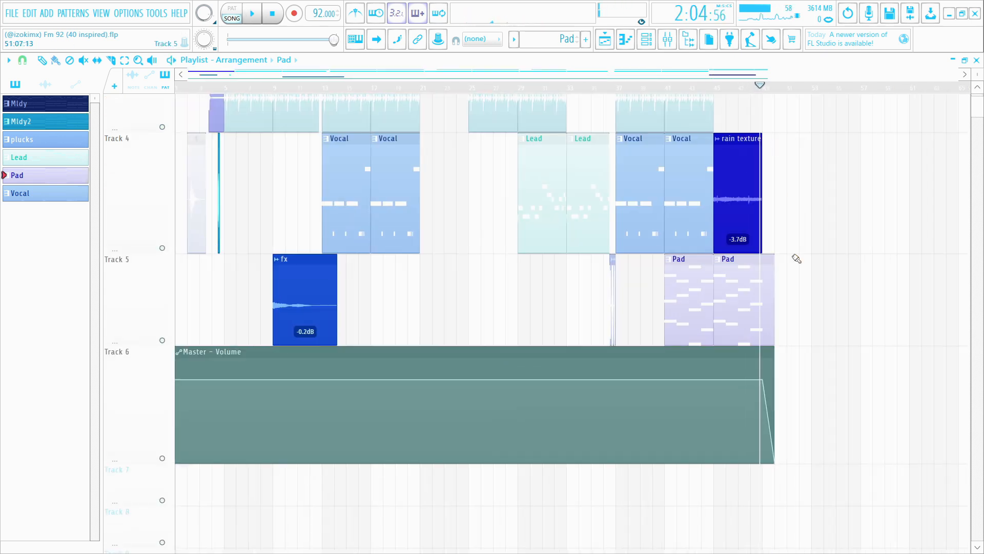
scroll(799, 251, "up", 3)
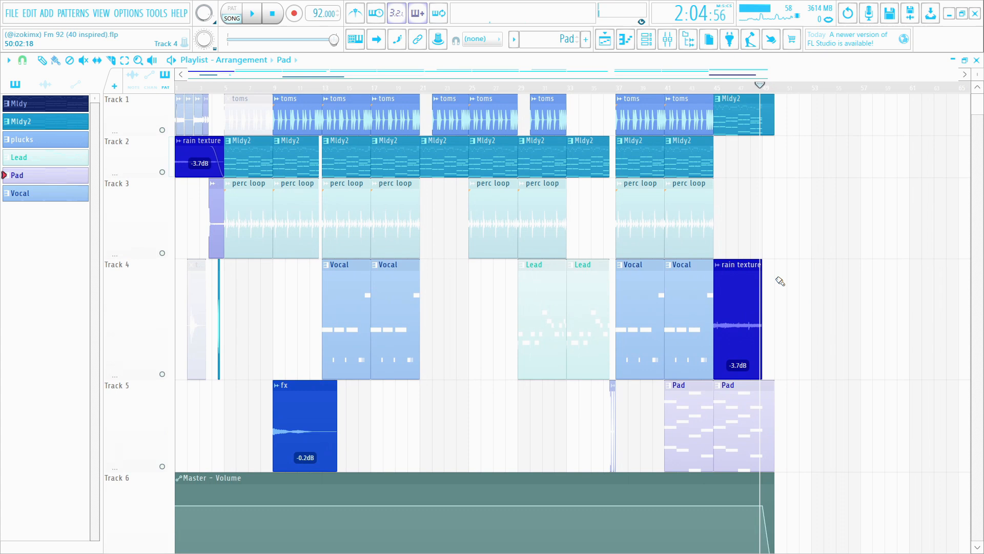
- Place the playhead at bar 2, where the tag 1 clip starts on track 4
left_click(229, 93)
scroll(230, 94, "up", 5)
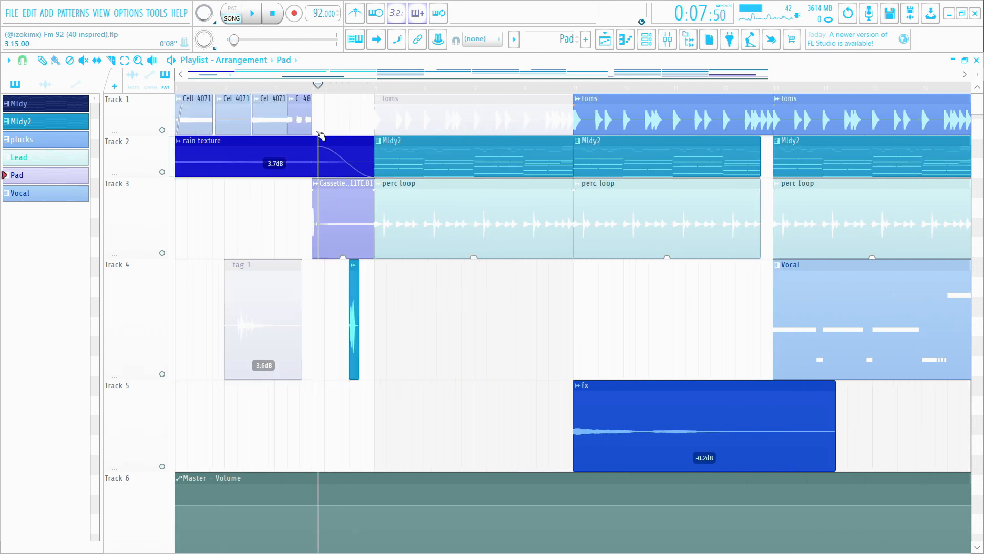
left_click_drag(319, 133, 227, 106)
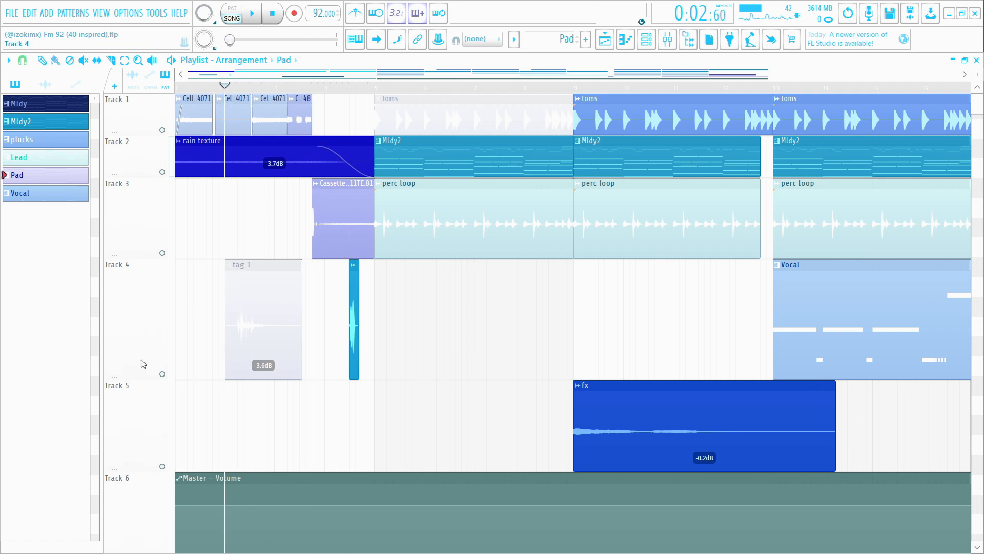
- Solo track 4, unmute the tag 1 clip and play it alone, then stop and bring back the other tracks
right_click(163, 375)
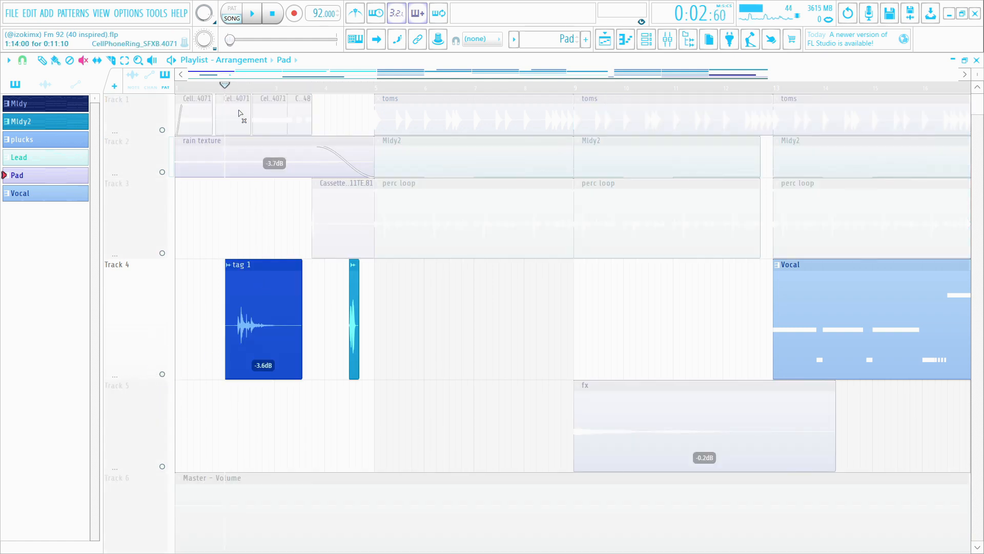
key("space")
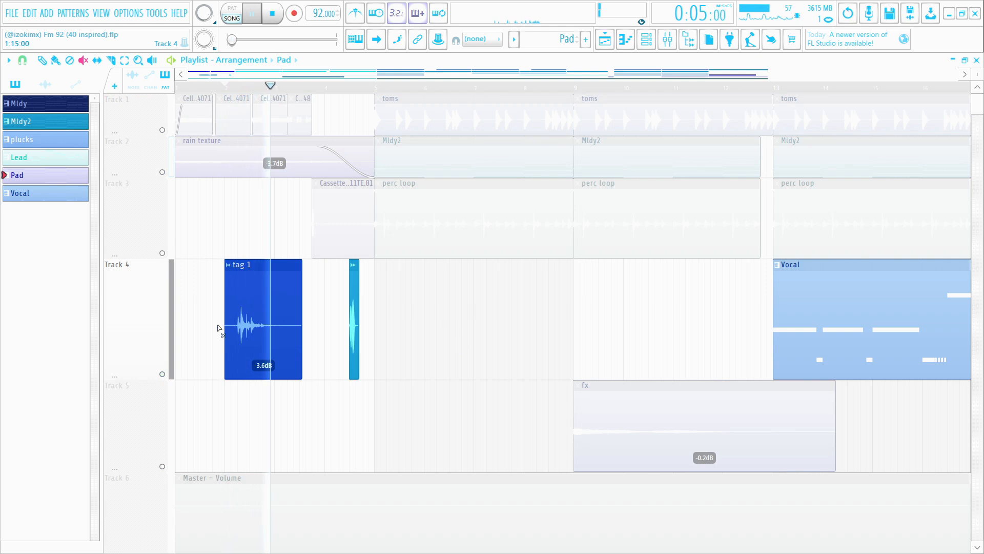
key("space")
right_click(162, 375)
- Place the playhead at bar 5, where the first Mldy2 and perc loop clips begin
scroll(364, 334, "down", 3, "ctrl")
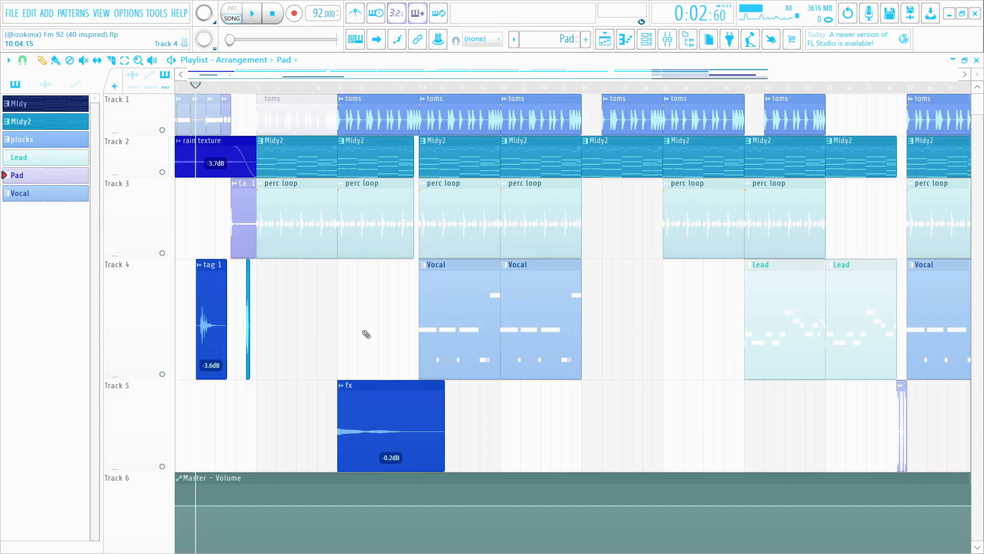
scroll(366, 335, "down", 3, "ctrl")
left_click(290, 88)
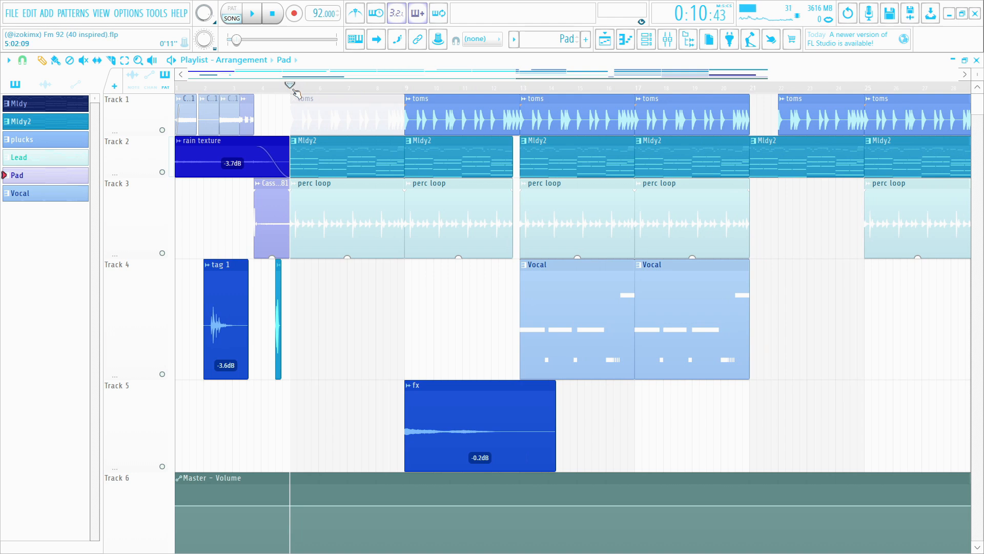
mouse_move(296, 92)
left_mouse_down()
mouse_move(448, 94)
mouse_move(380, 105)
mouse_move(291, 98)
left_mouse_up()
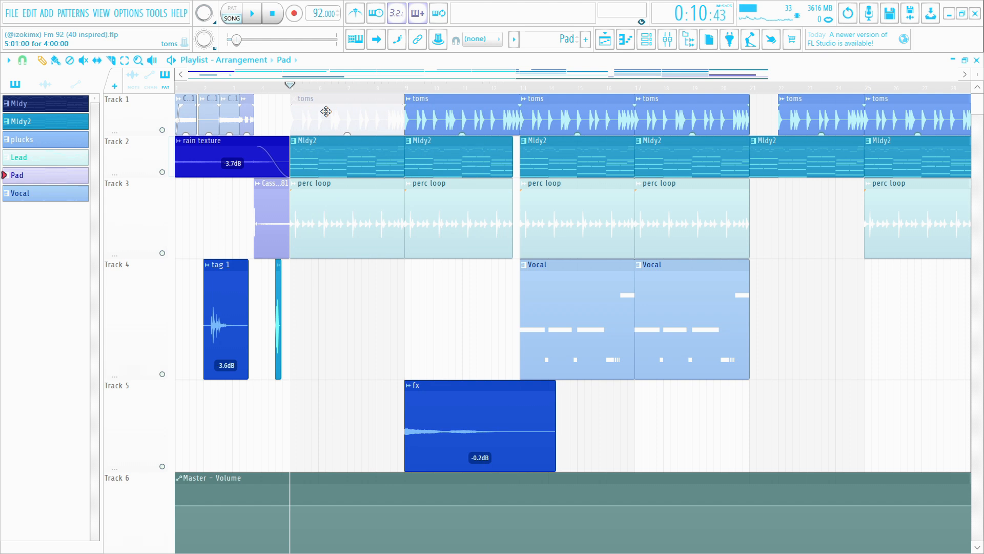